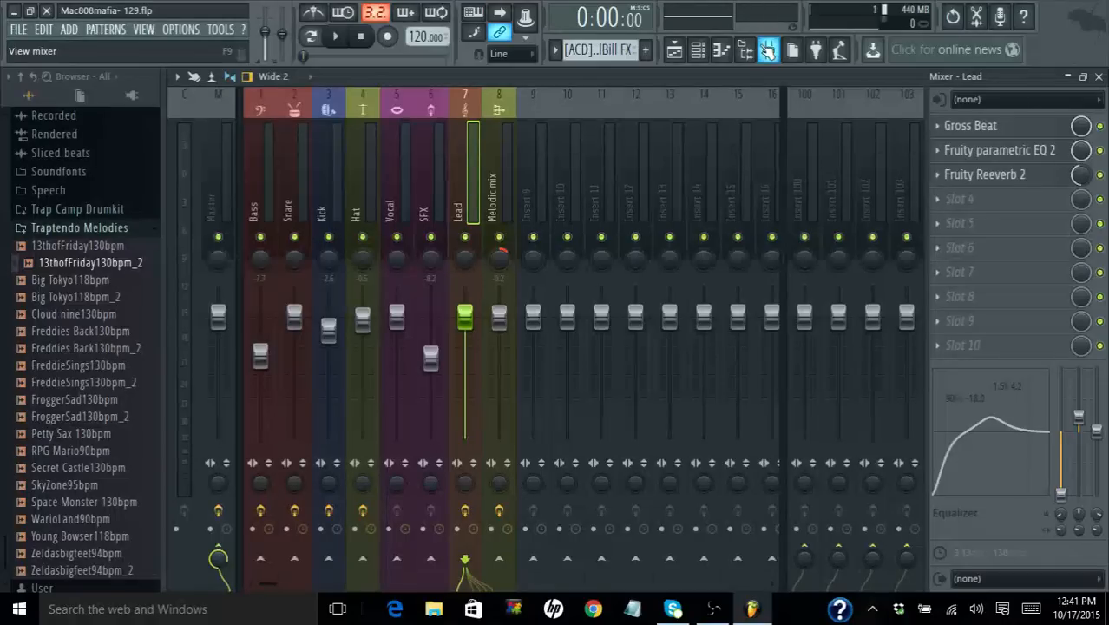
- Play the song from the start to hear the current mix, and stop playback
left_click(341, 40)
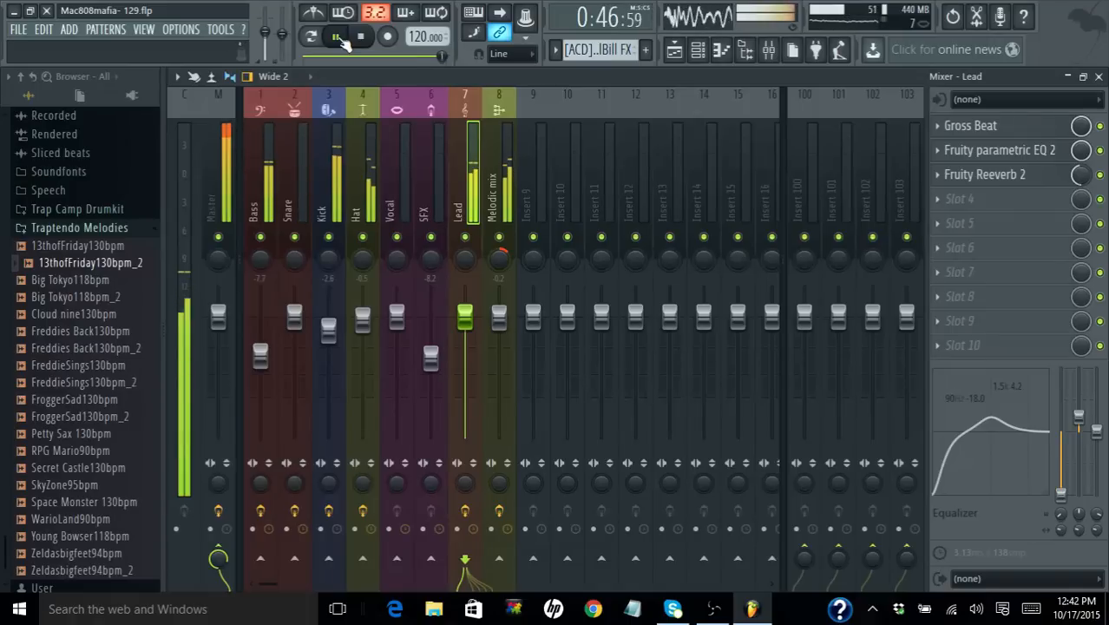
left_click(361, 38)
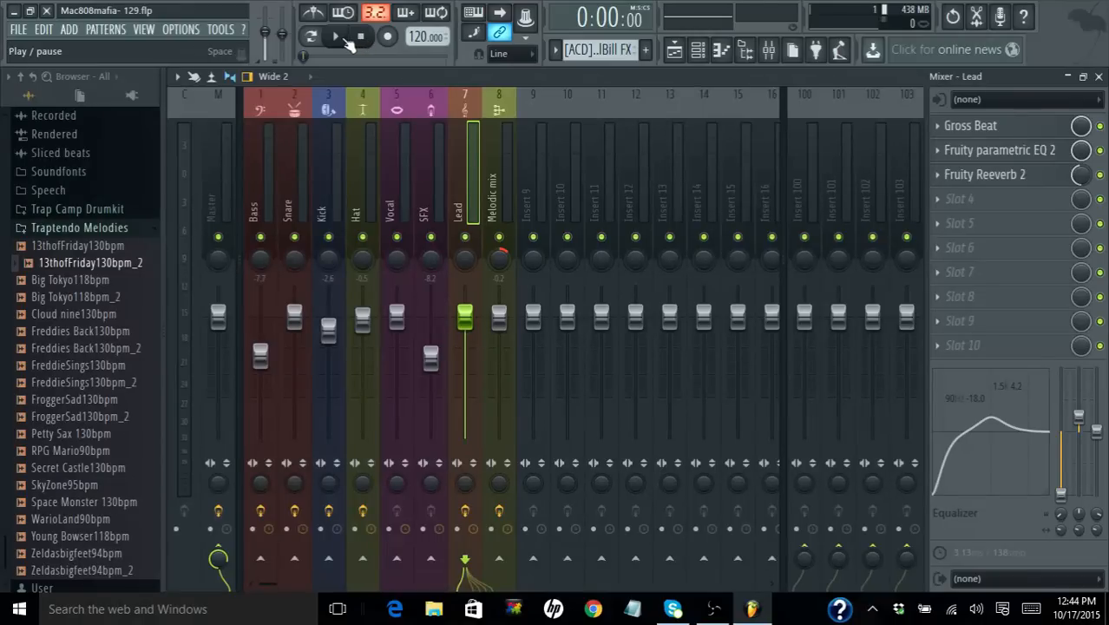
left_click(336, 36)
left_click(368, 40)
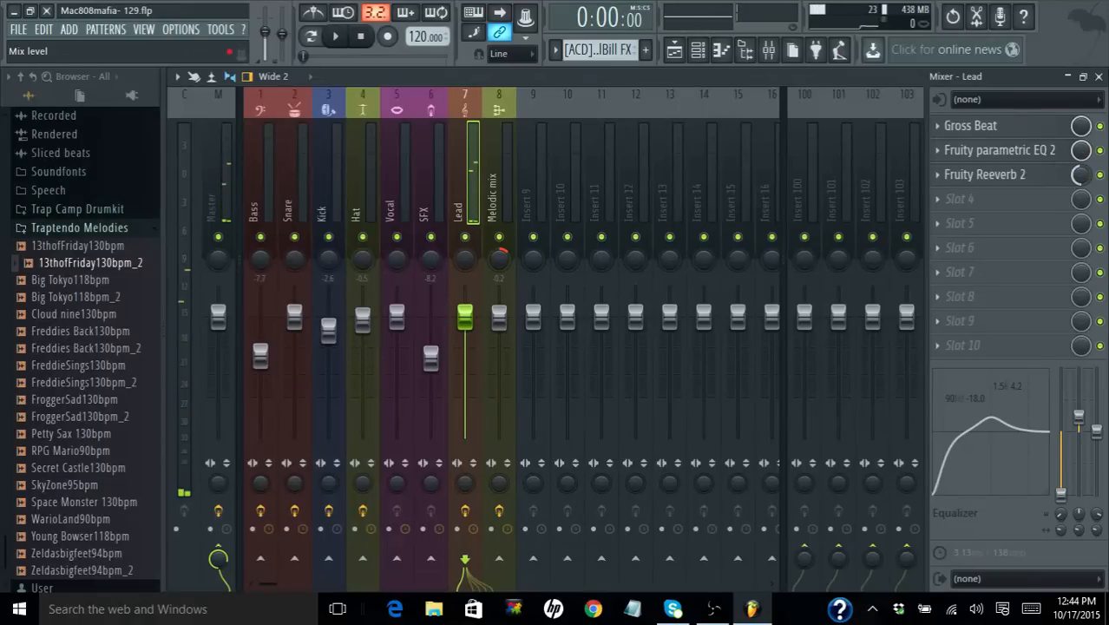
- Play the song's opening and adjust the mix level of Fruity Reeverb 2 on the Lead track
left_click(335, 36)
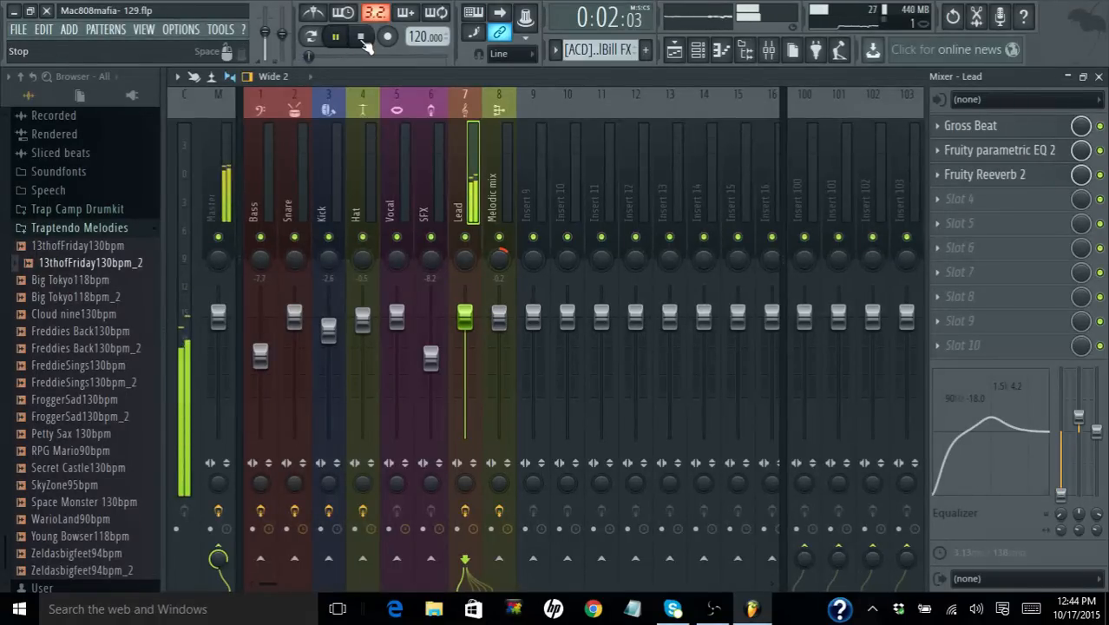
left_click(364, 40)
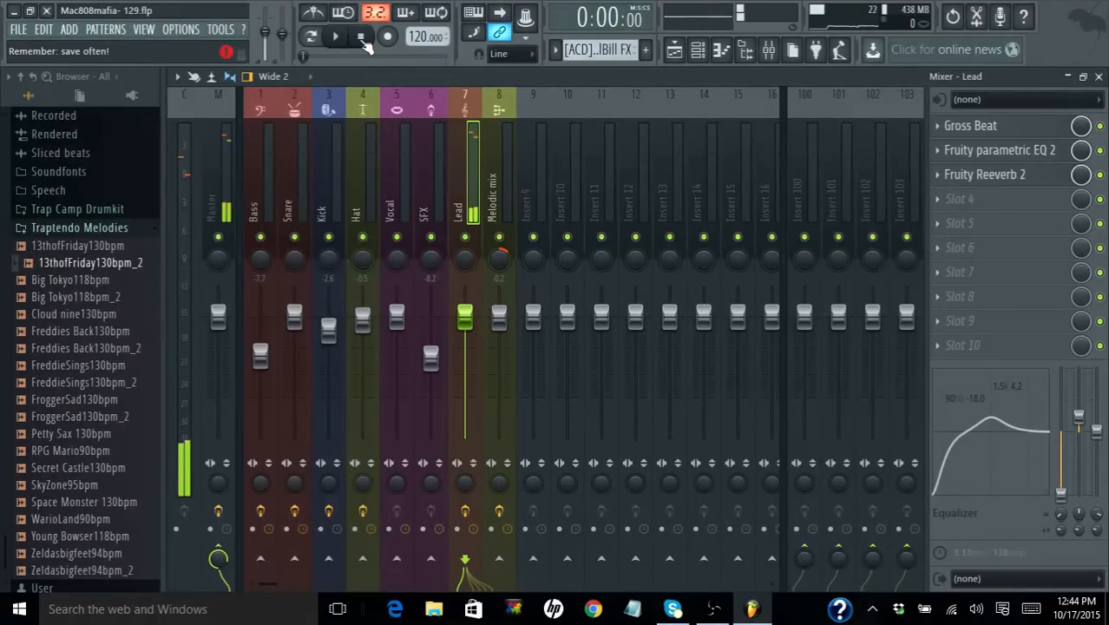
mouse_move(1080, 174)
left_mouse_down()
mouse_move(1080, 216)
mouse_move(1082, 176)
left_mouse_up()
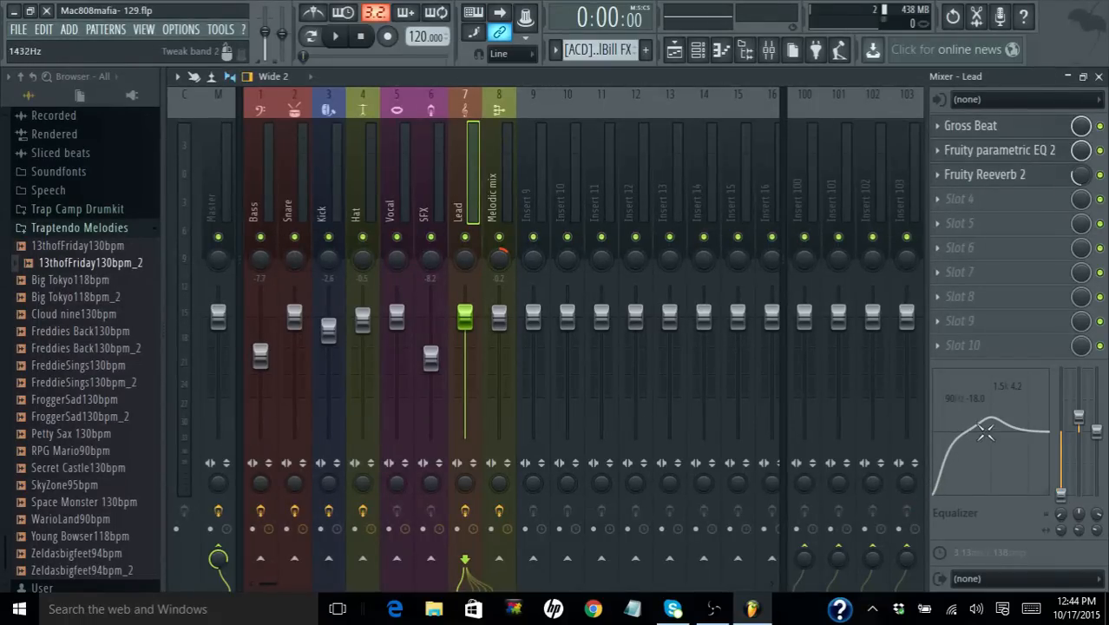
- Set the Lead track's mid EQ band gain to 0.5 dB and play the opening to hear the difference
mouse_move(988, 425)
left_mouse_down()
mouse_move(970, 434)
mouse_move(1000, 422)
mouse_move(985, 418)
mouse_move(998, 427)
left_mouse_up()
left_click_drag(1077, 426, 1078, 440)
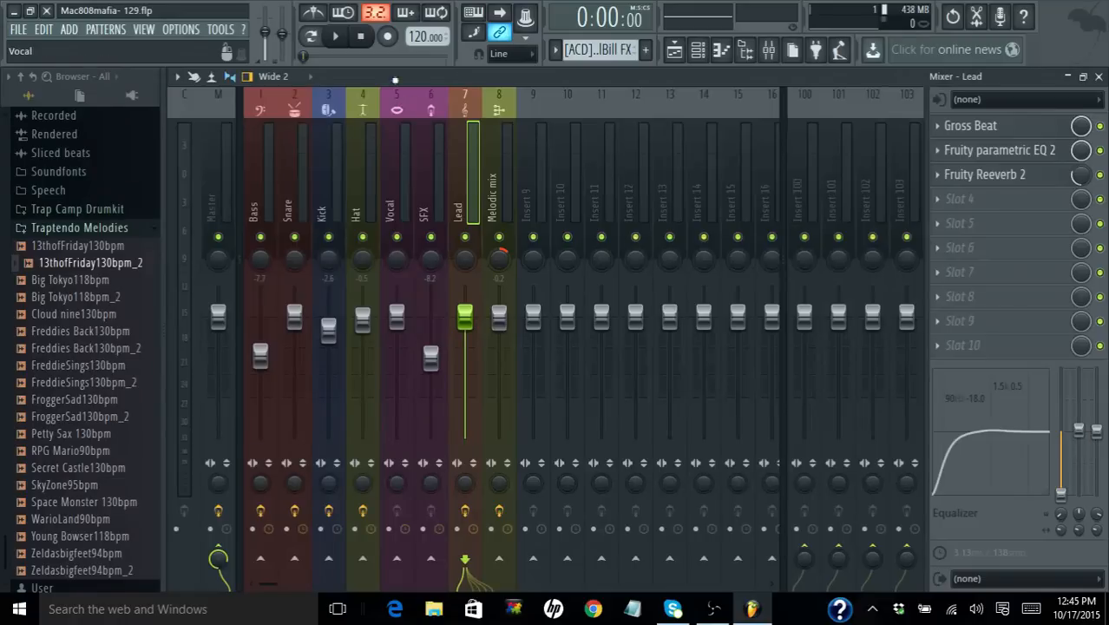
left_click(340, 36)
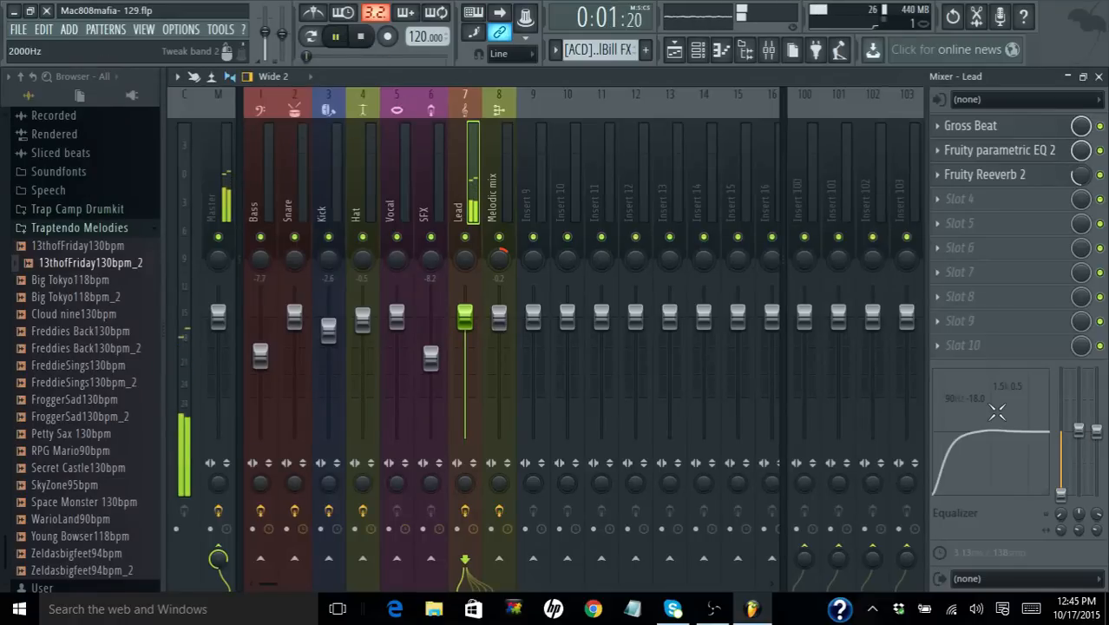
mouse_move(1064, 495)
left_mouse_down()
mouse_move(1060, 432)
mouse_move(1061, 495)
left_mouse_up()
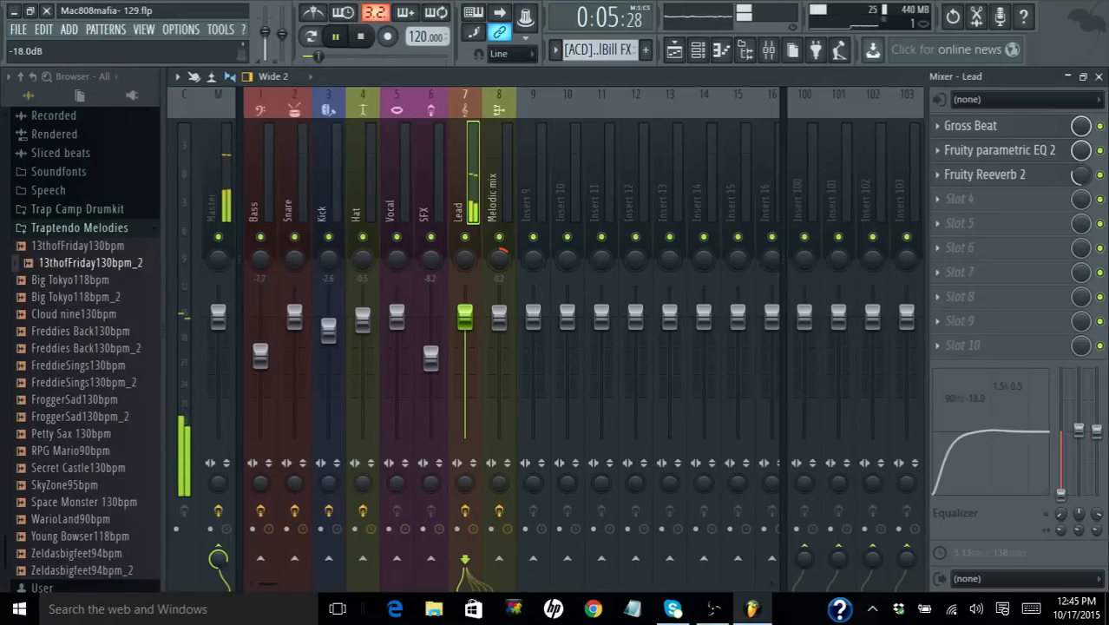
left_click(363, 38)
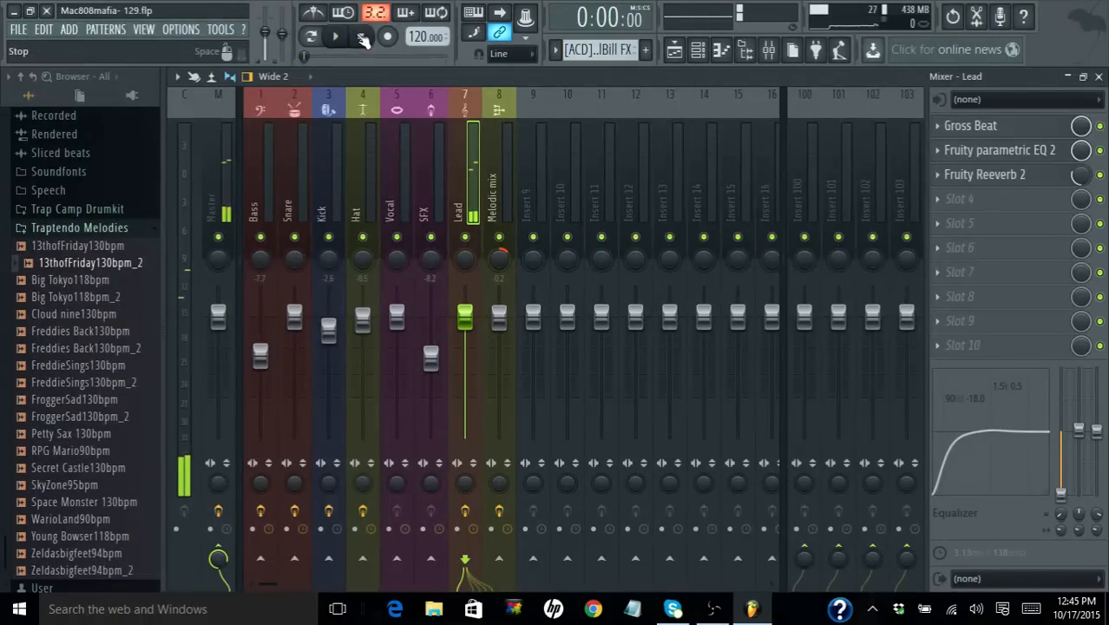
- Set the Lead track's low EQ band to about -10.4 dB and its mid band to about 3.1 dB while listening to the song
left_click_drag(1061, 493, 1061, 486)
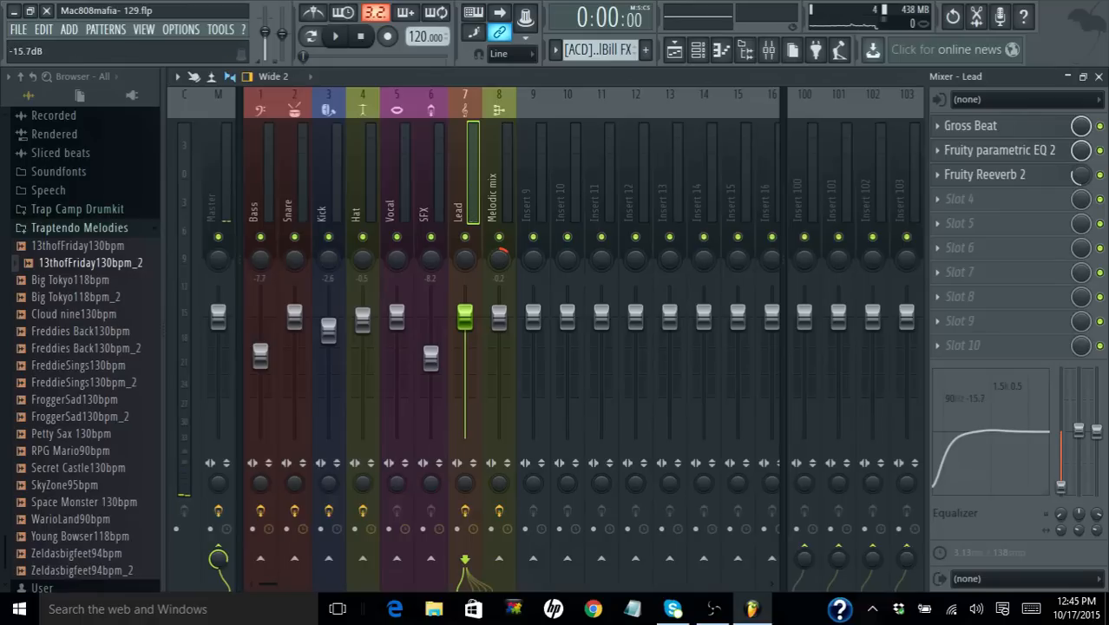
left_click(339, 37)
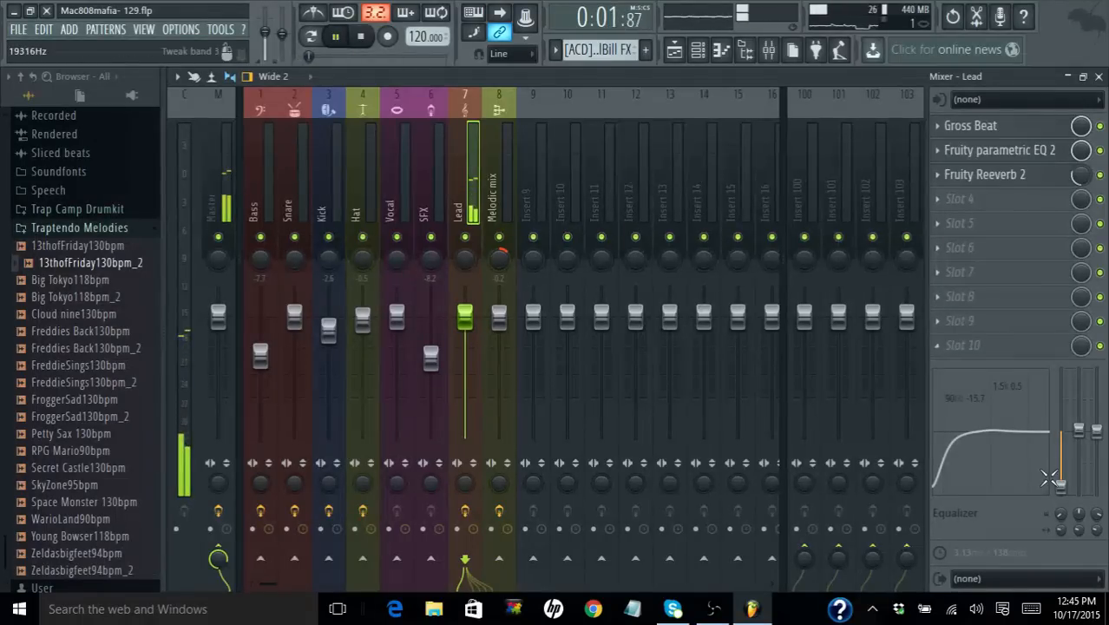
mouse_move(1061, 485)
left_mouse_down()
mouse_move(1060, 432)
mouse_move(1061, 466)
left_mouse_up()
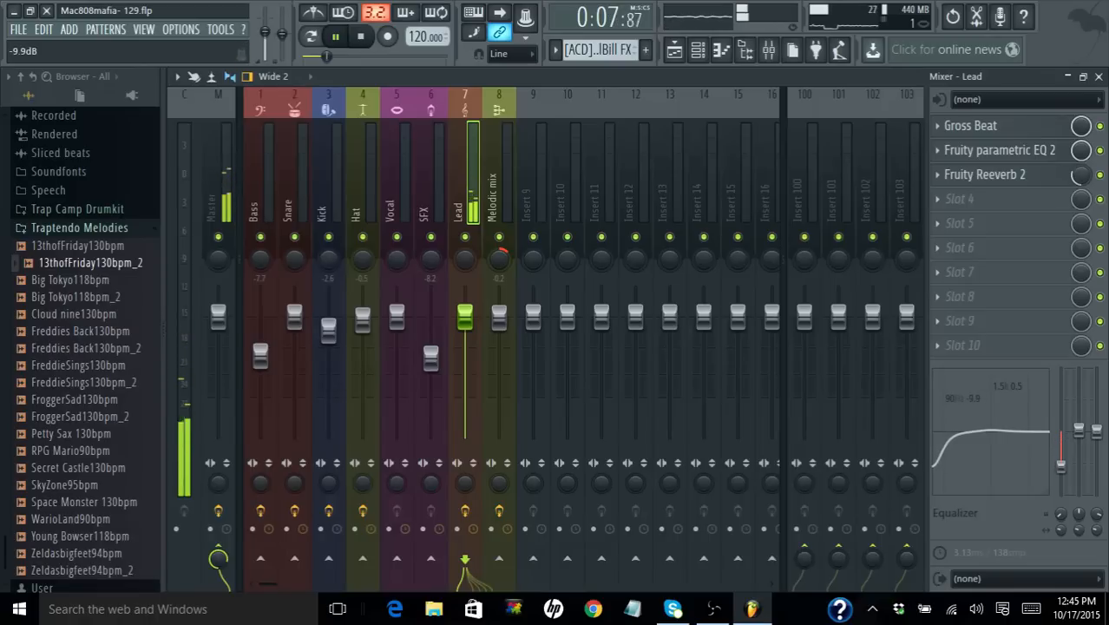
left_click_drag(1078, 430, 1078, 422)
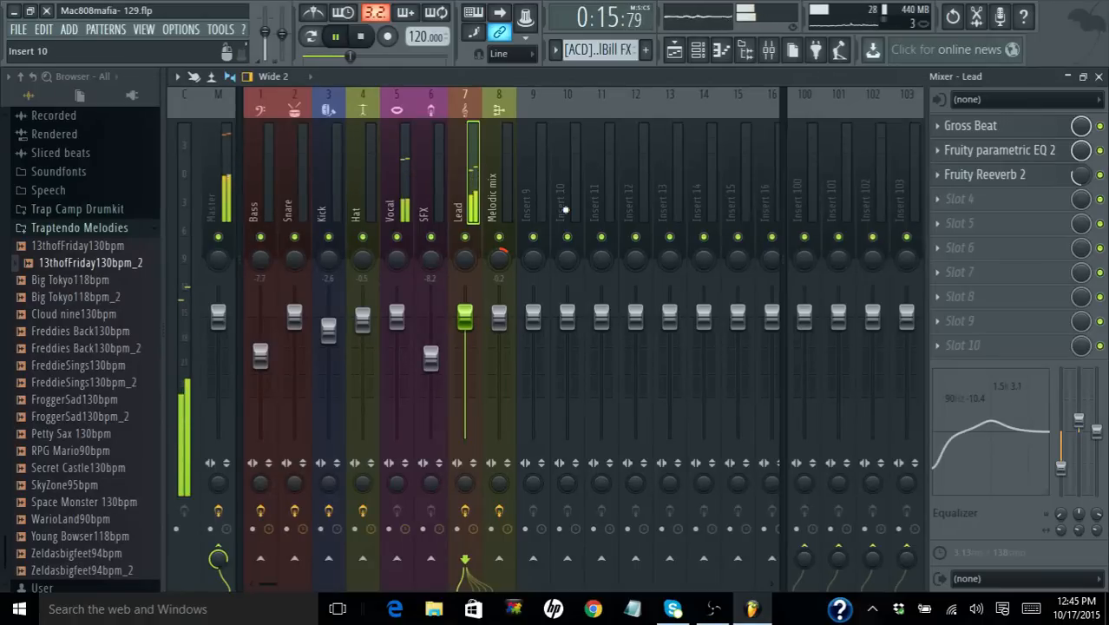
left_click(361, 36)
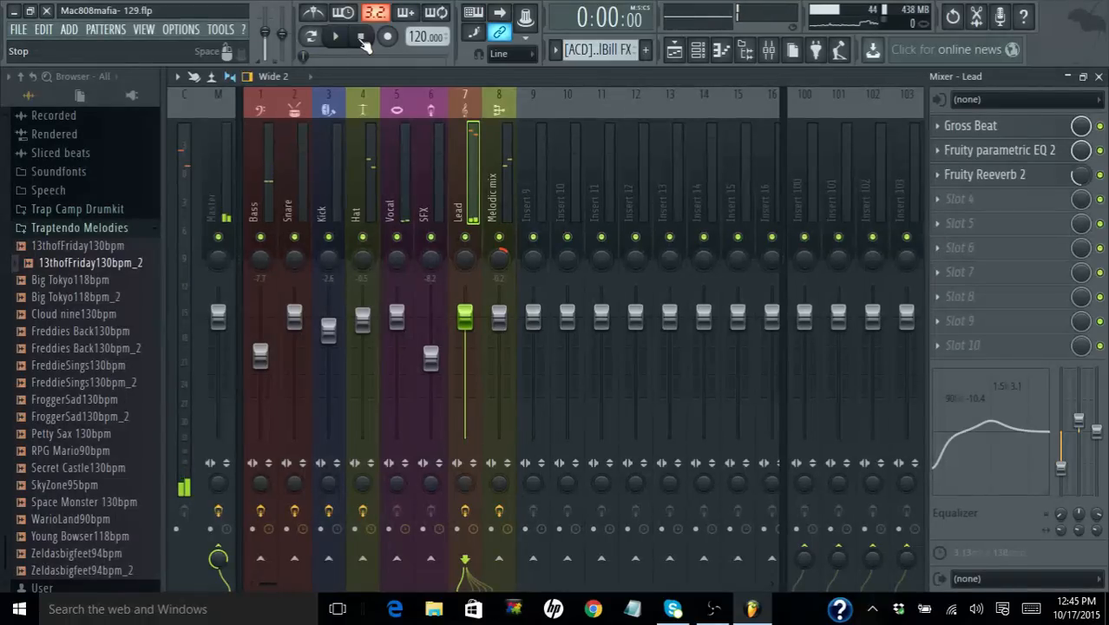
- Save the project and play the opening again to check the Lead track's EQ
key("ctrl+s")
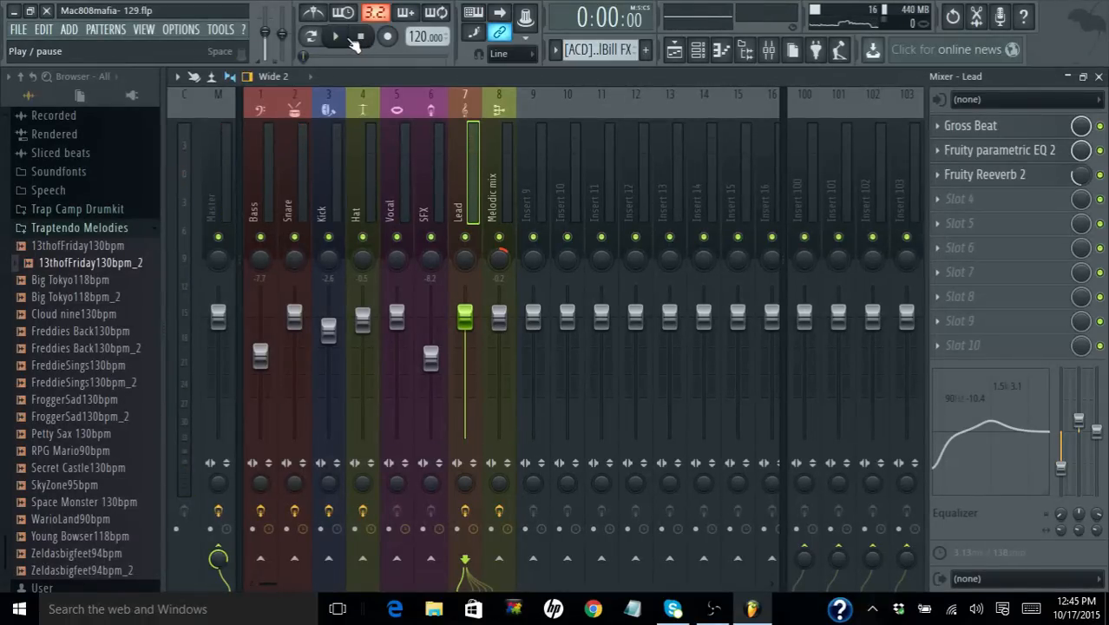
left_click(341, 39)
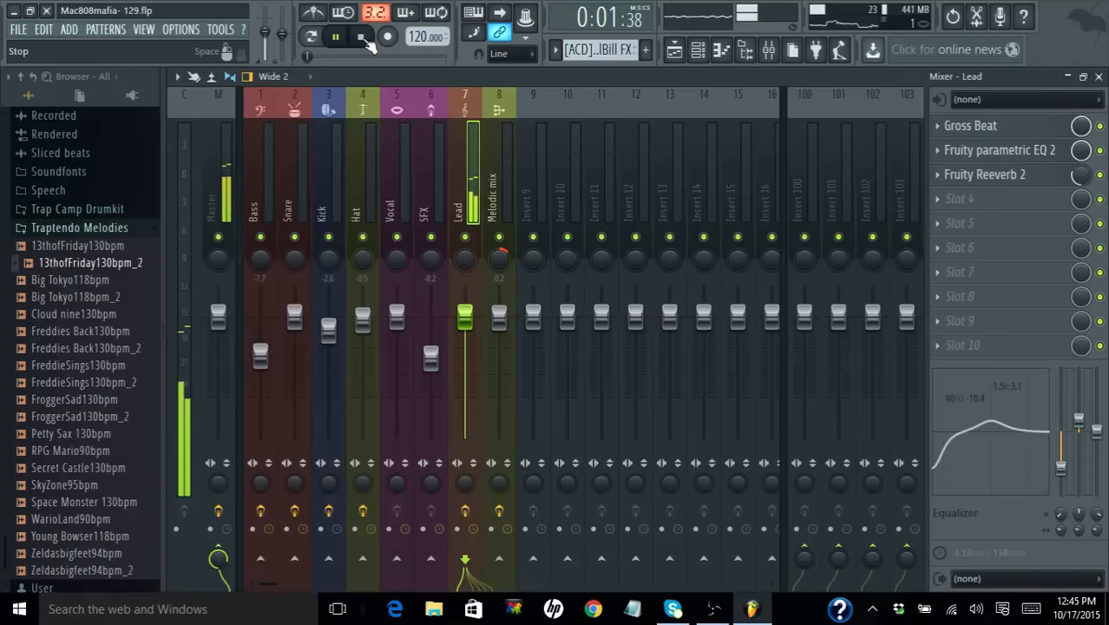
left_click(365, 40)
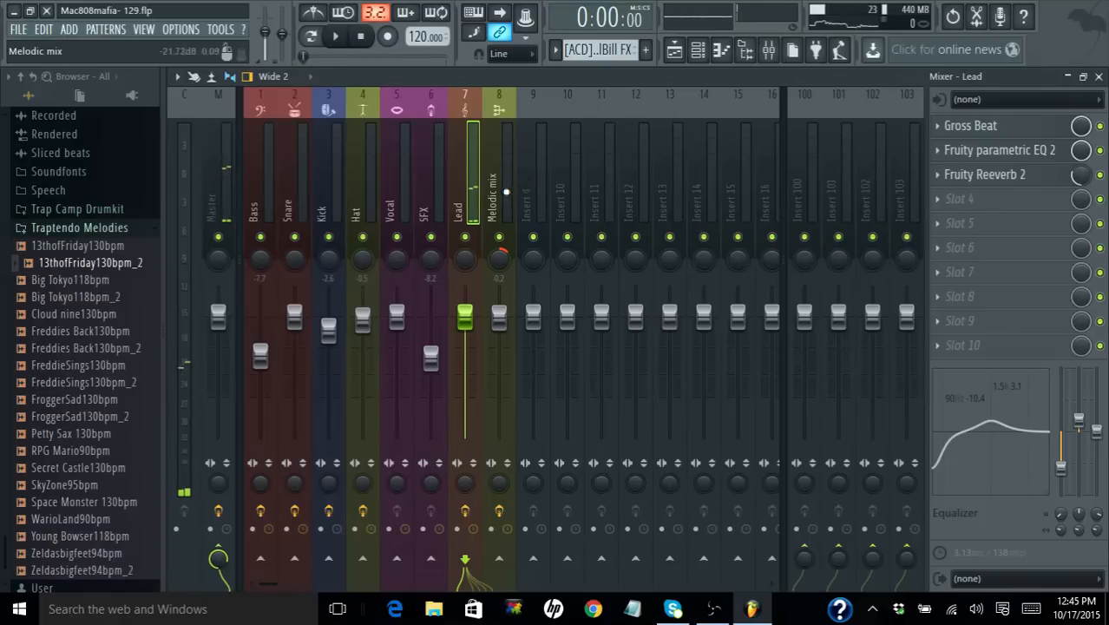
- Open Fruity Love Philter on the Melodic mix track and look through its first few filter slots
left_click(497, 199)
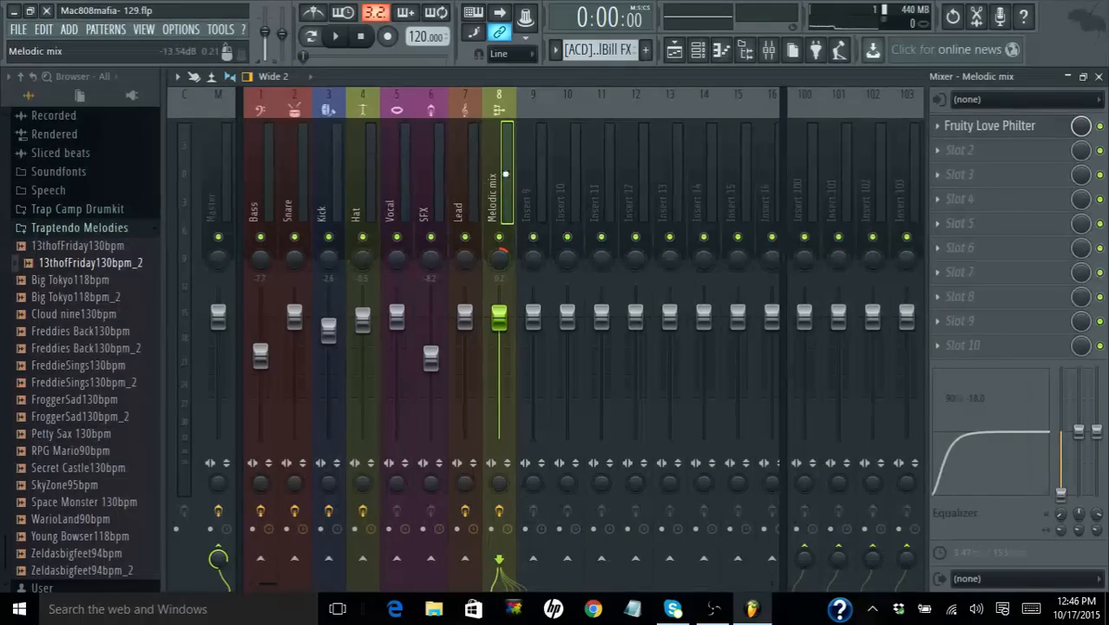
left_click(984, 136)
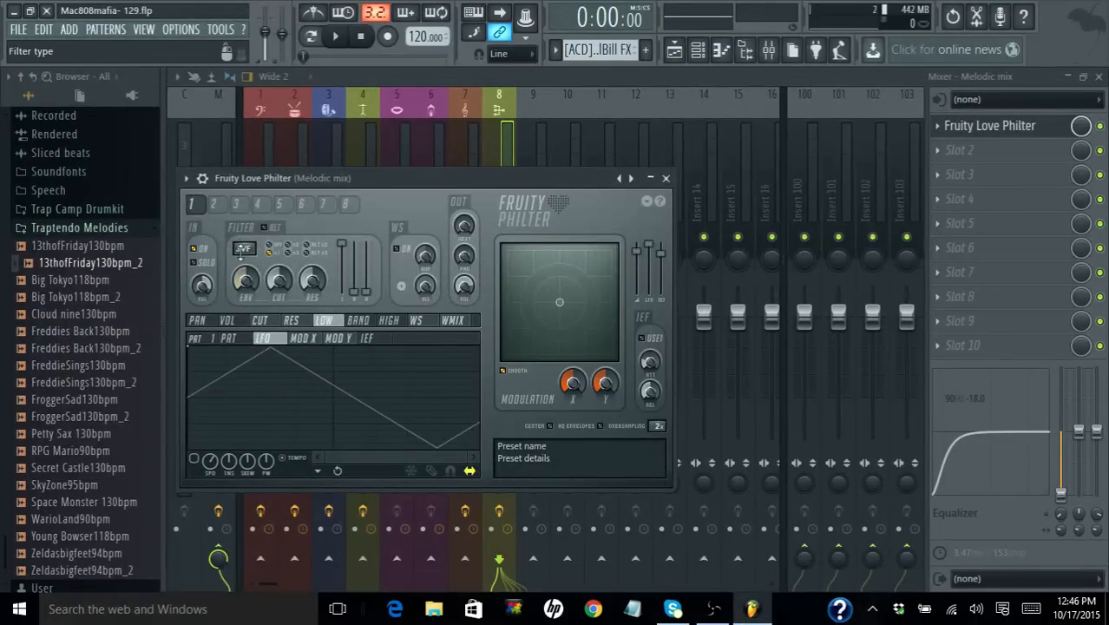
left_click(227, 215)
left_click(258, 207)
left_click(198, 206)
- Review Fruity Love Philter's resonance, cutoff, volume, panning, waveshaper and waveshaper mix editor targets, and close the plugin
left_click(295, 321)
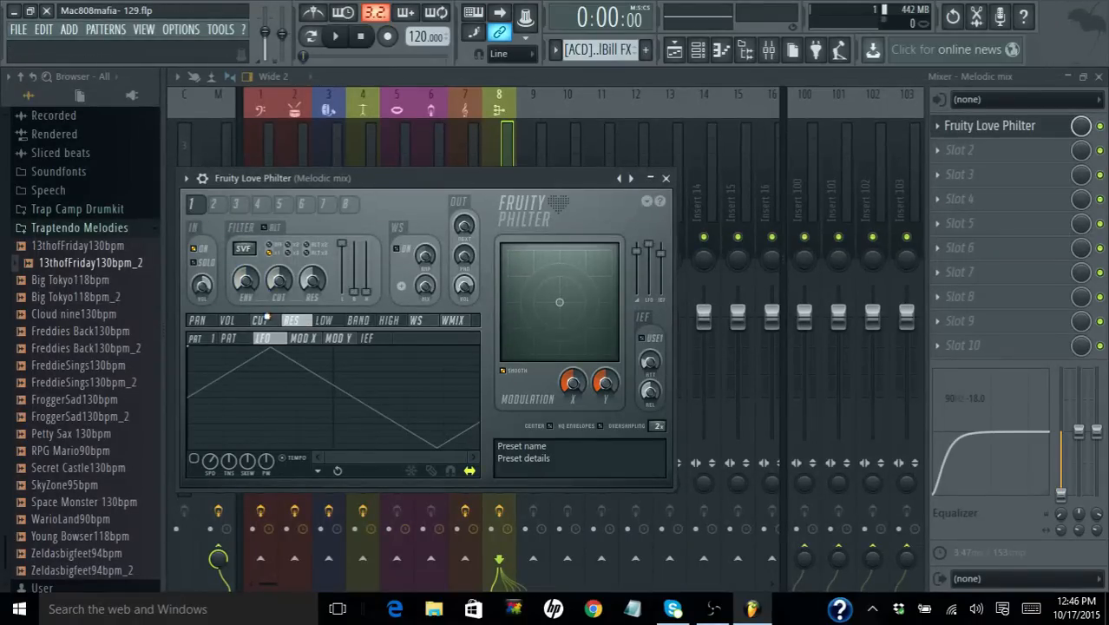
left_click(261, 321)
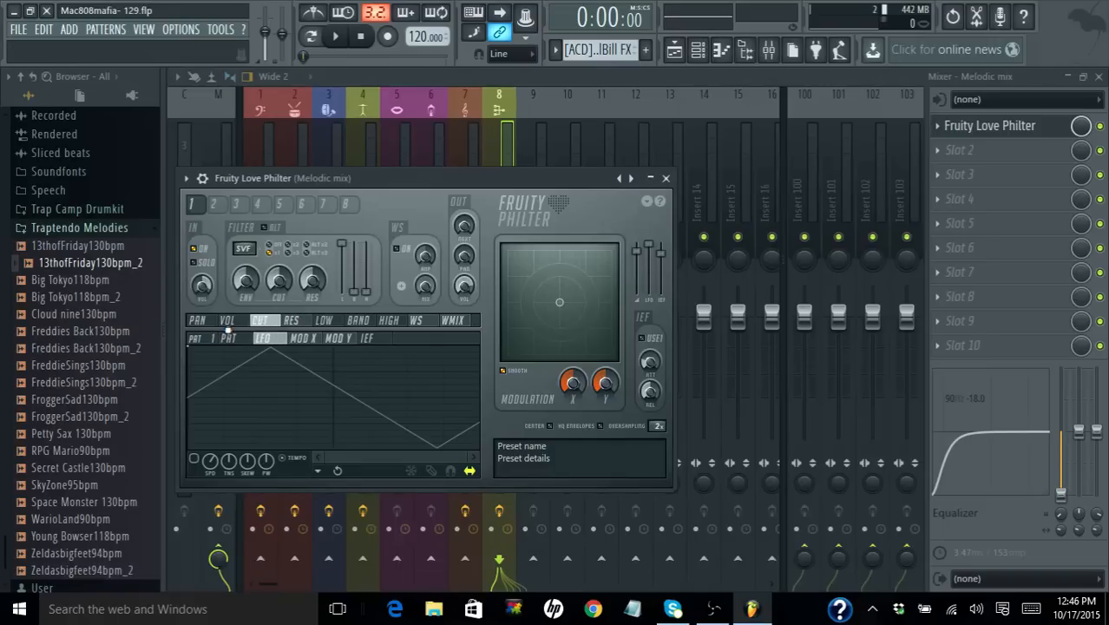
left_click(228, 321)
left_click(198, 320)
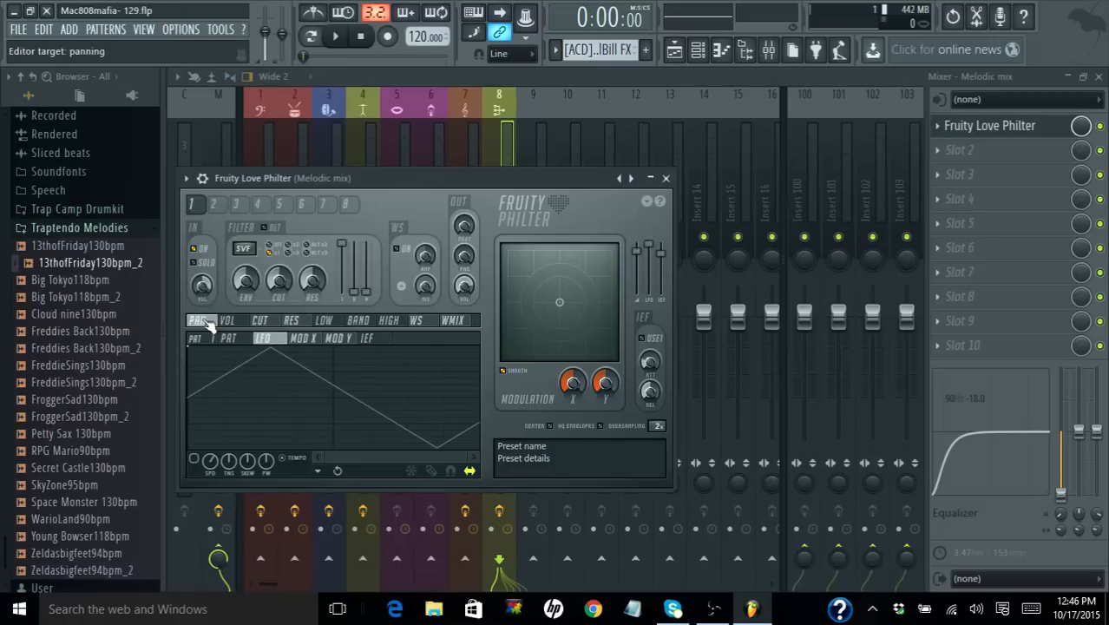
left_click(439, 323)
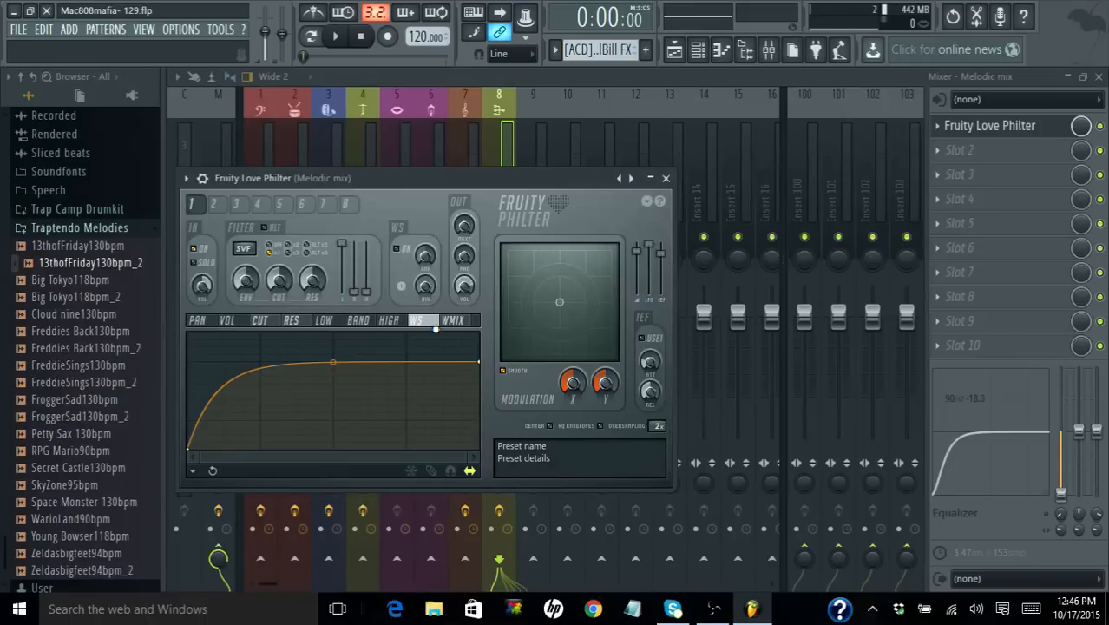
left_click(455, 322)
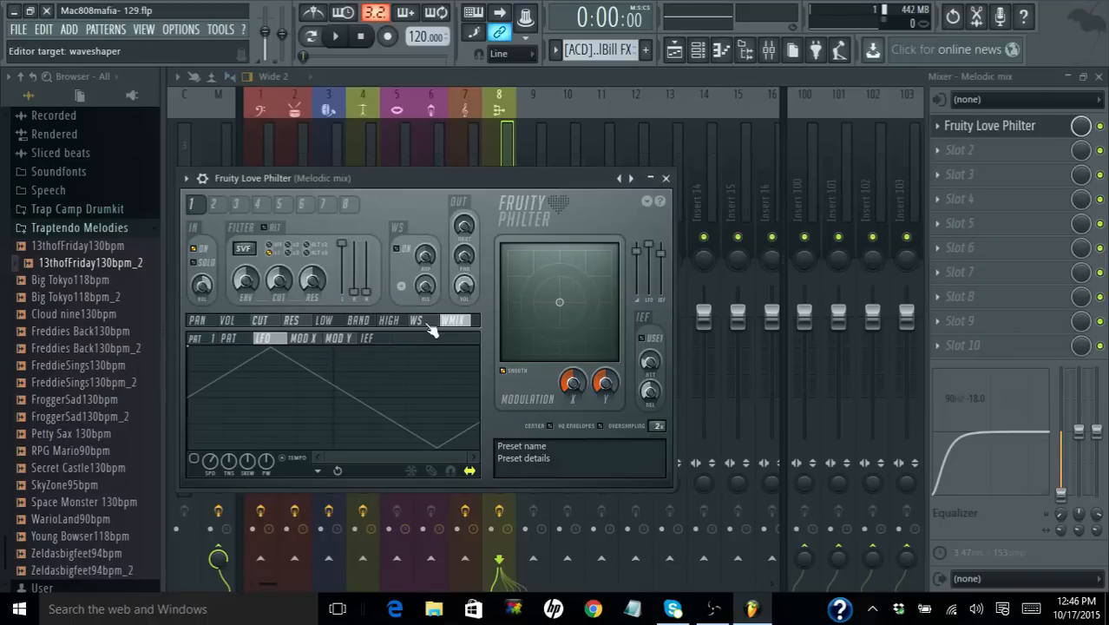
left_click(427, 322)
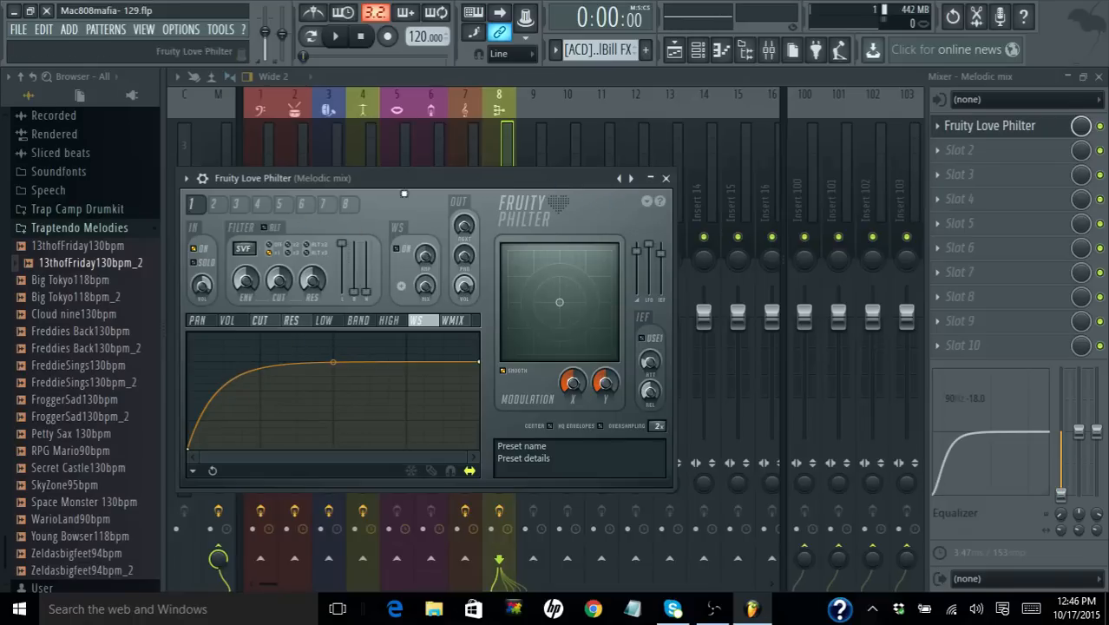
left_click(665, 178)
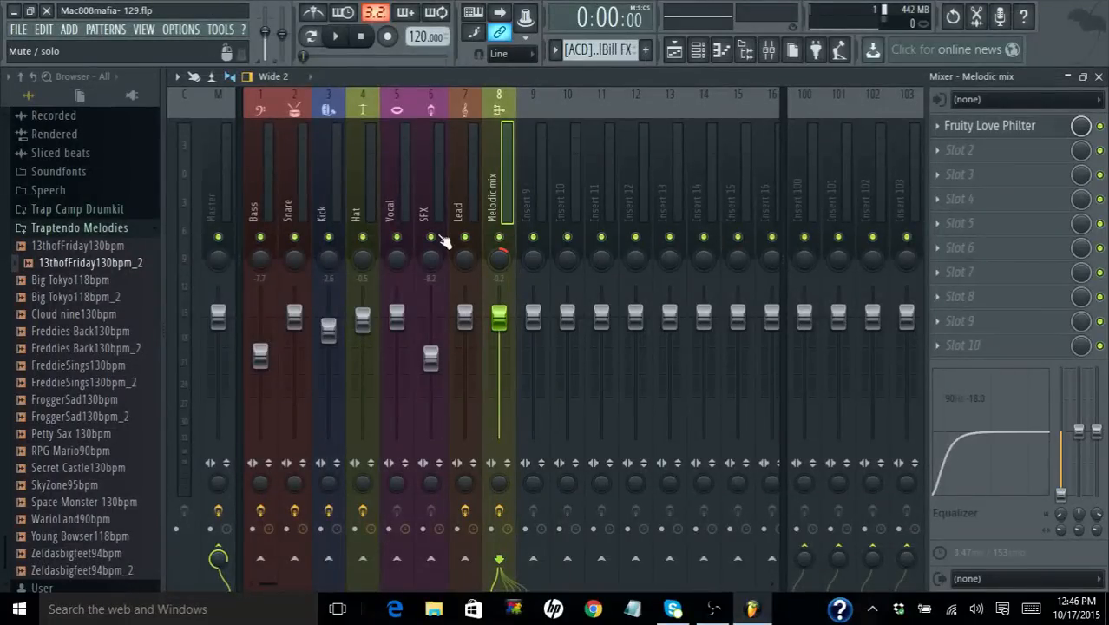
- Select the Kick track to view its effects and play the song from about 0:08
left_click(333, 38)
left_click(361, 36)
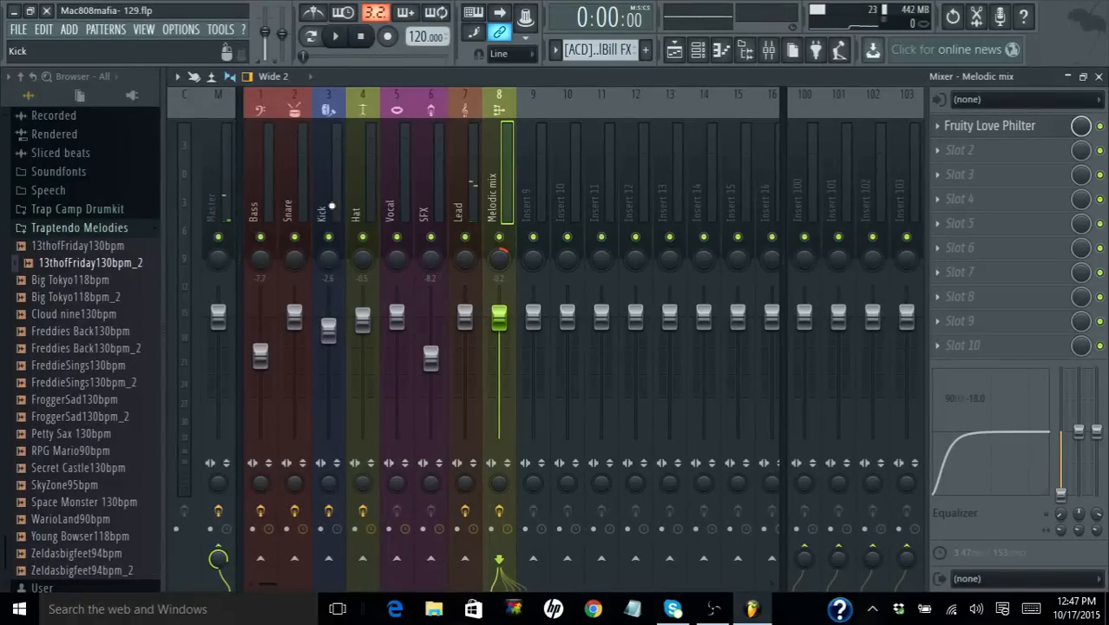
left_click(331, 207)
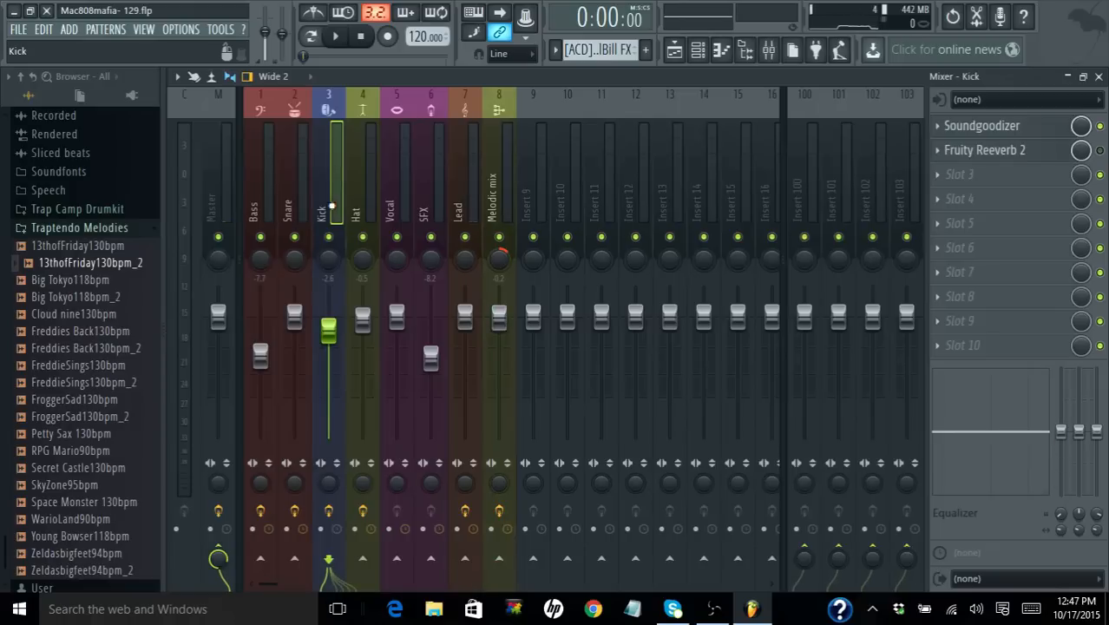
left_click_drag(306, 56, 330, 57)
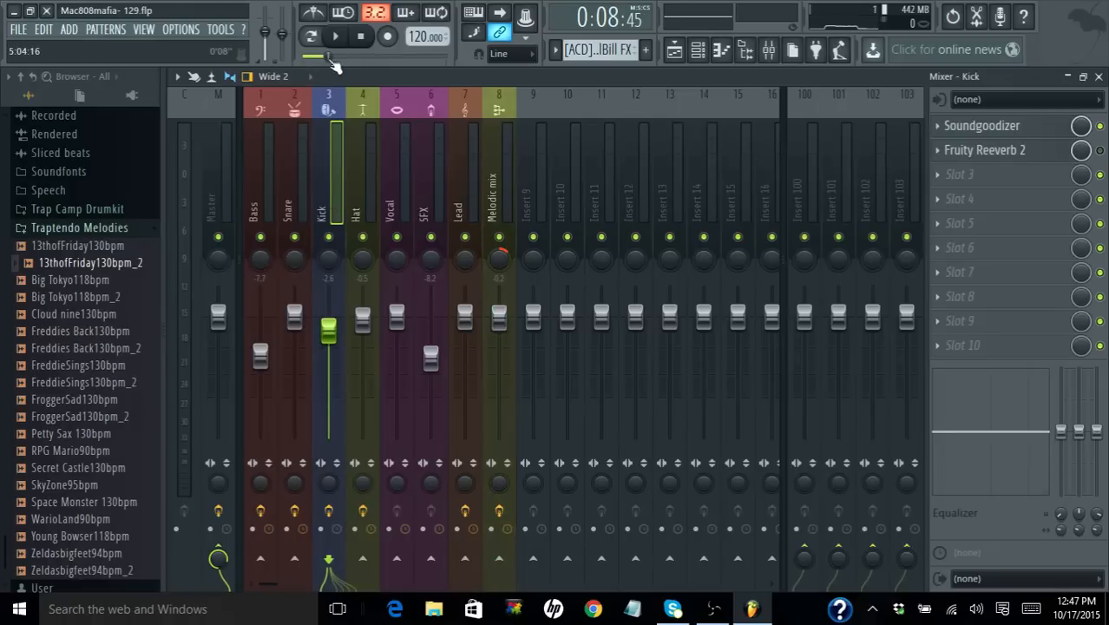
left_click(342, 40)
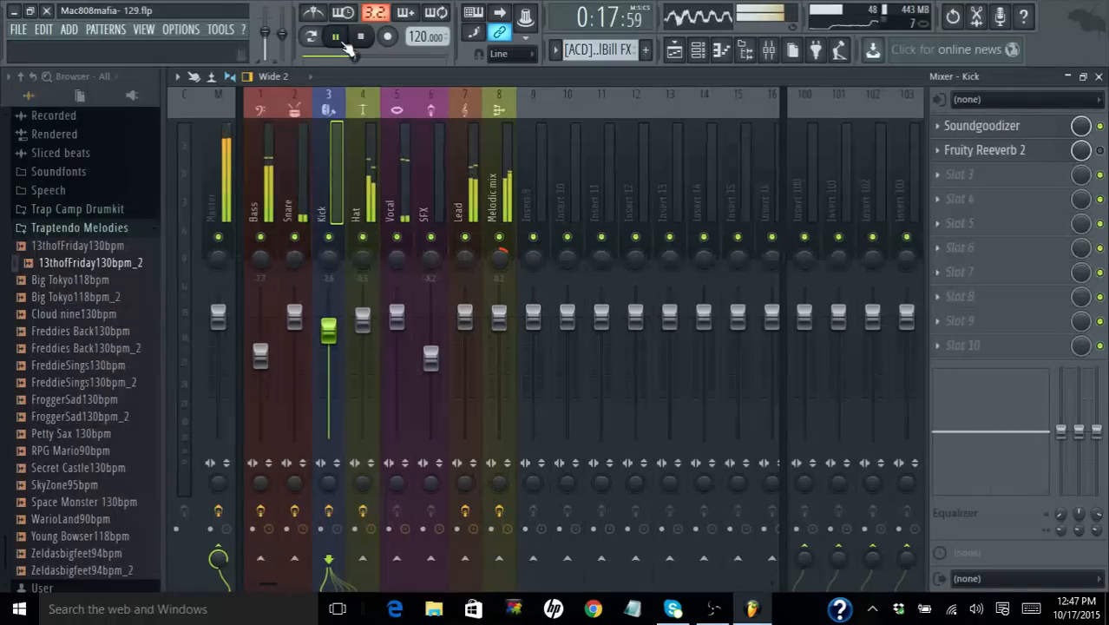
- Select the Snare track to view its effects and replay the section from about 0:08
left_click(296, 193)
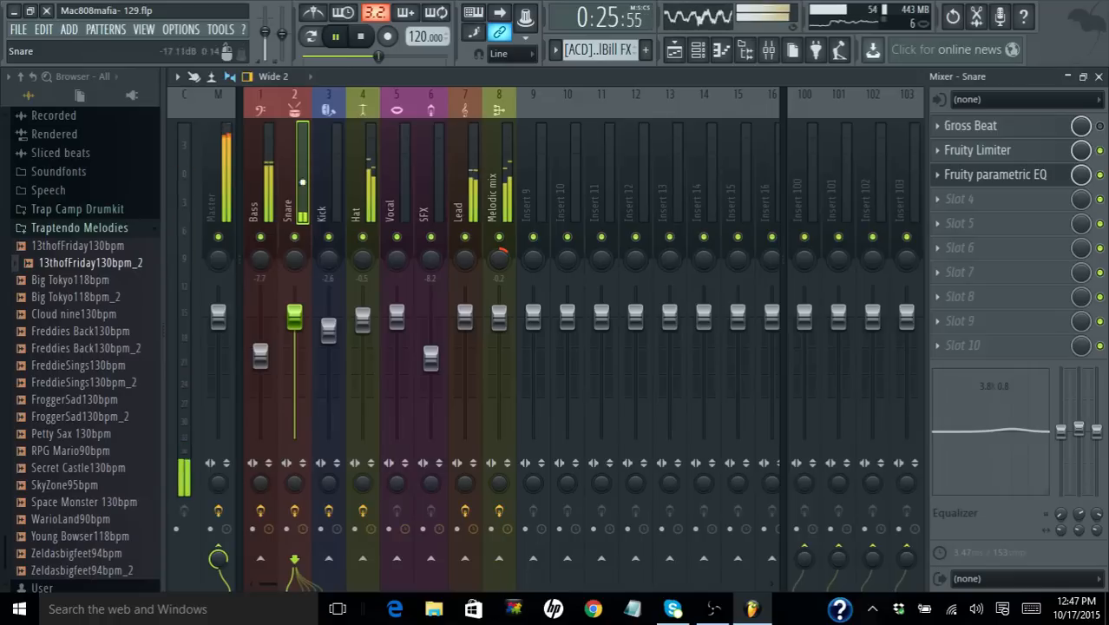
left_click(362, 38)
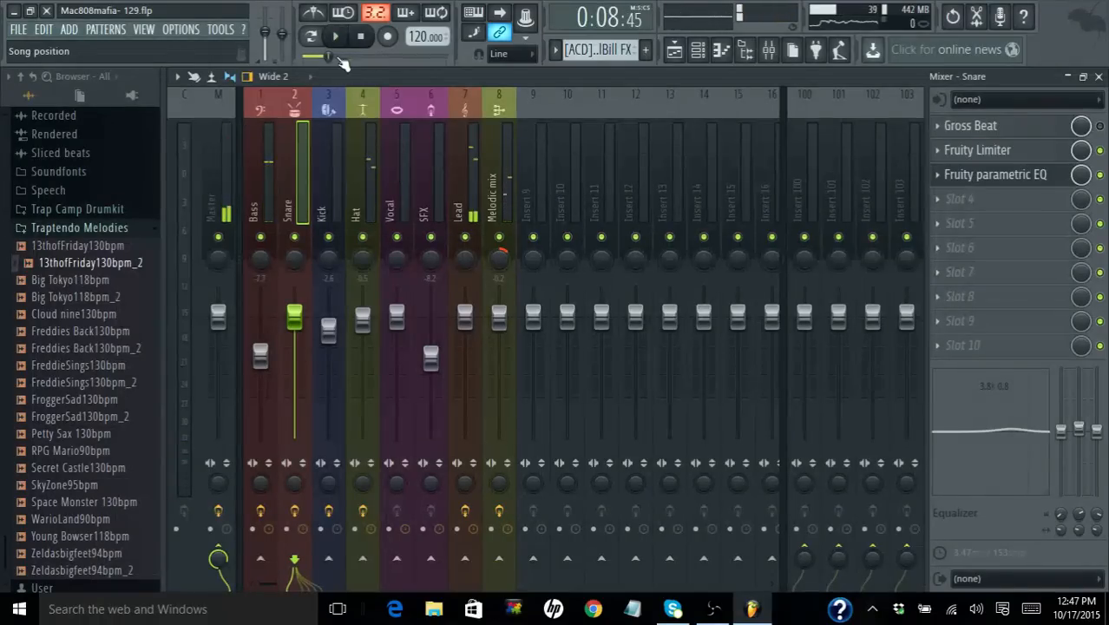
key("space")
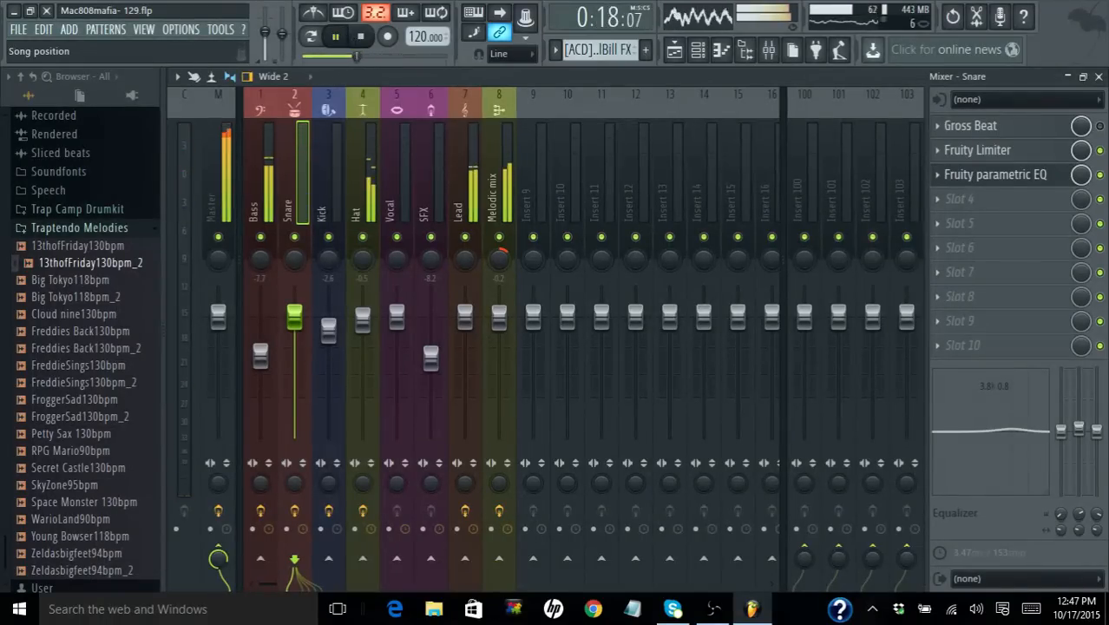
left_click(328, 56)
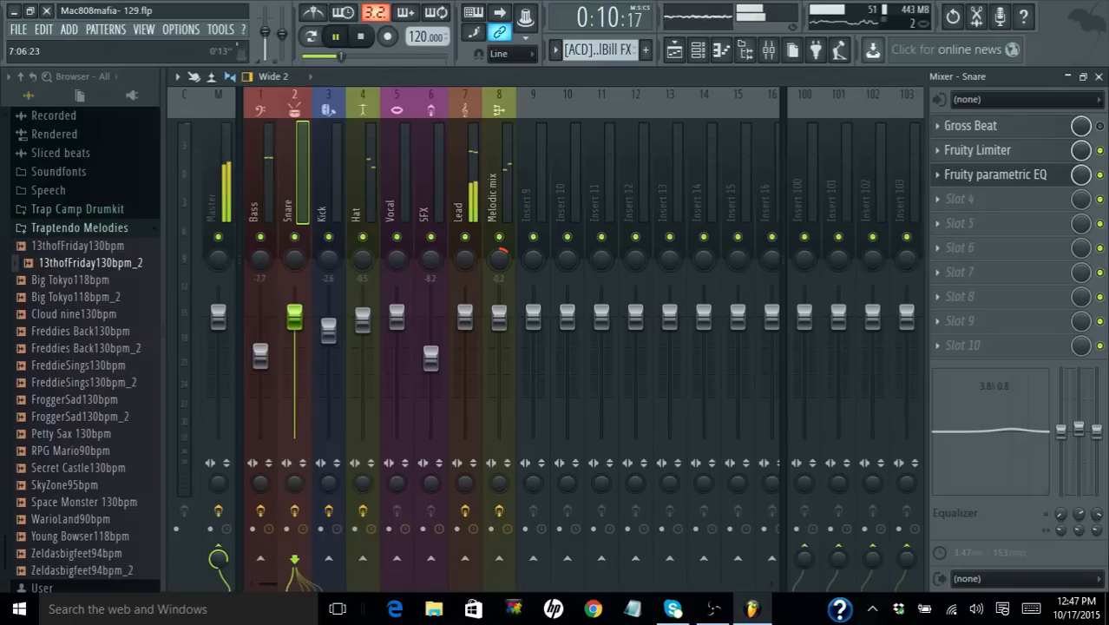
- Move the playback position to about 0:13 and listen to the section from there with the Snare track selected
left_click(343, 55)
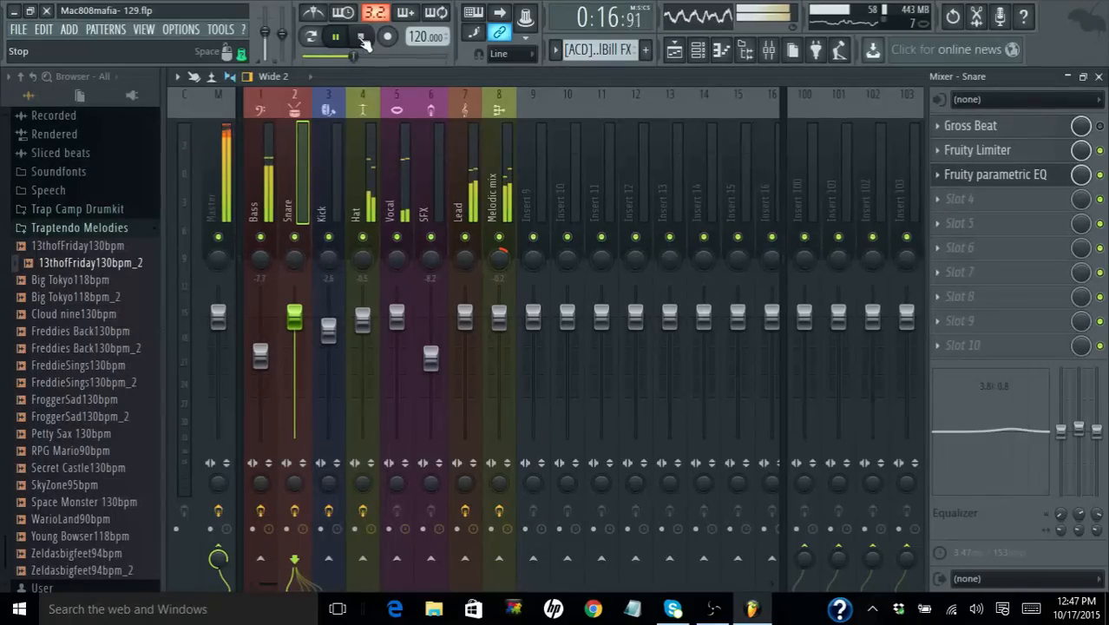
left_click(335, 36)
left_click(335, 37)
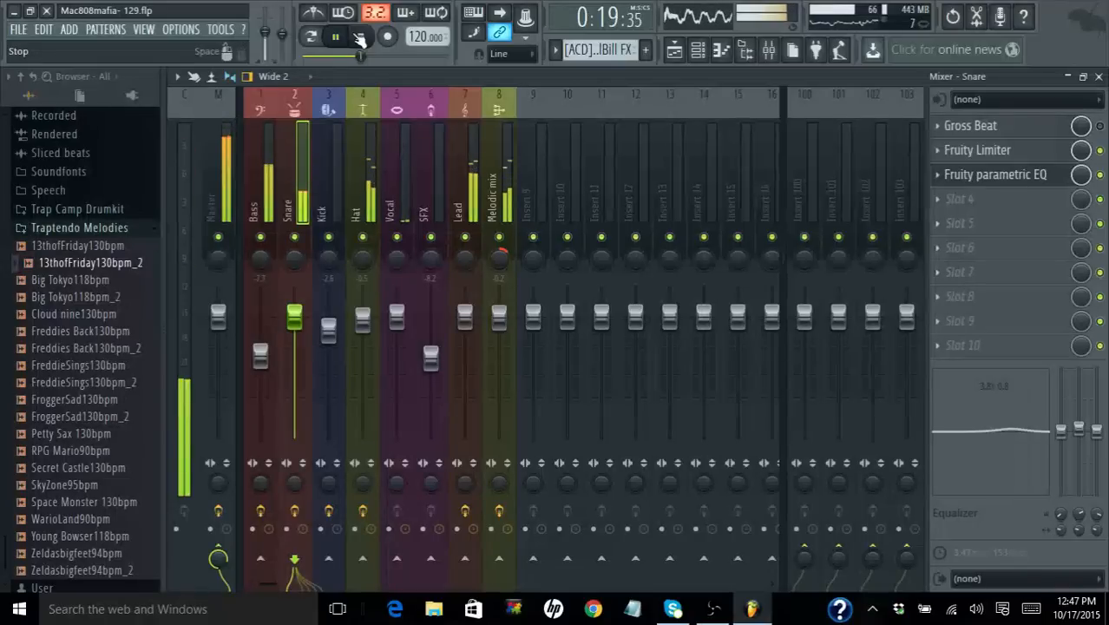
left_click(359, 39)
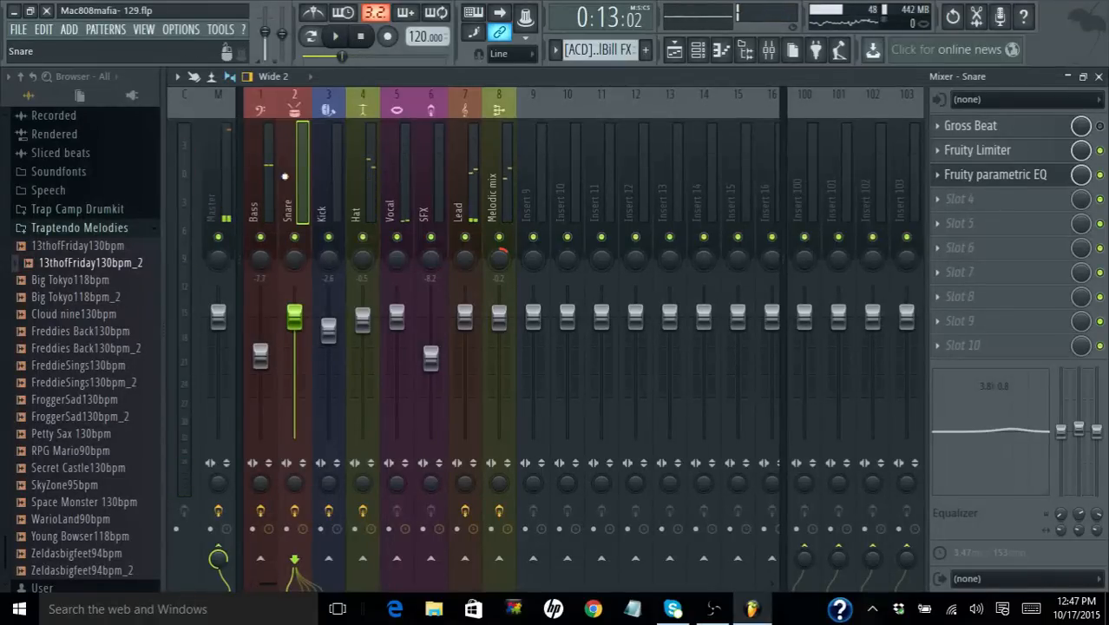
- Solo the Snare track, play it, and compare its sound with Fruity Limiter off and on while Fruity parametric EQ is switched off
right_click(295, 240)
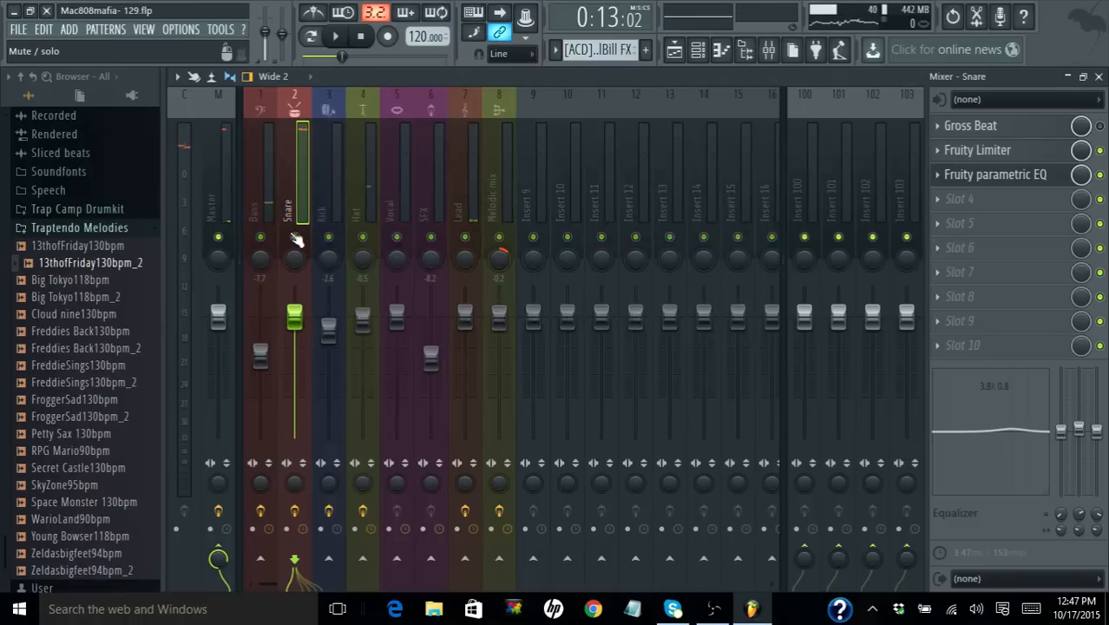
left_click(338, 42)
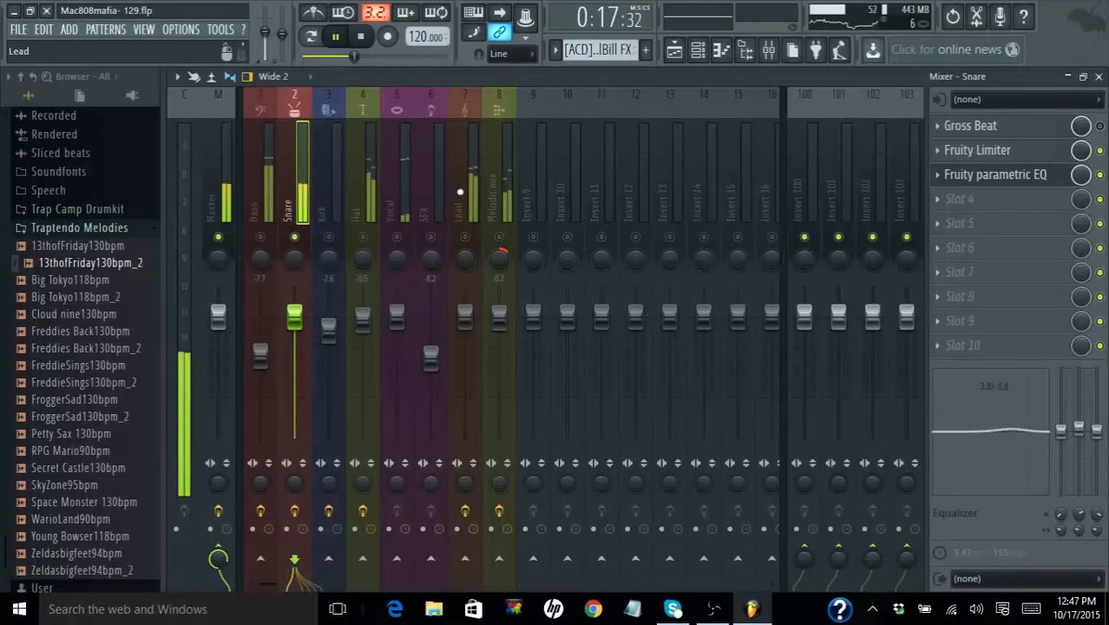
left_click(1100, 175)
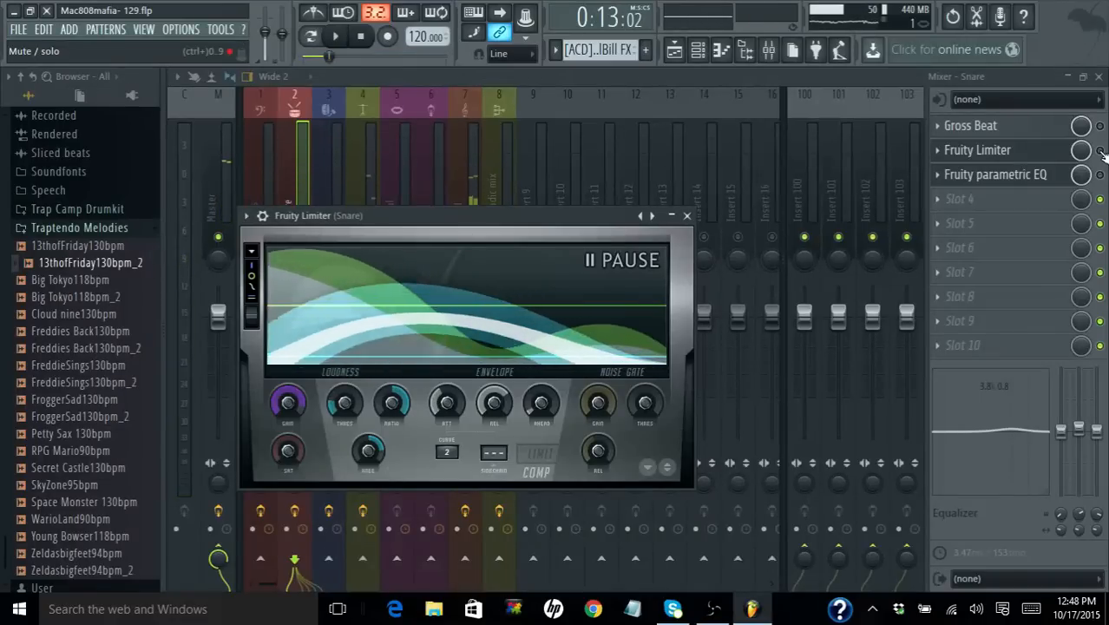
key("Escape")
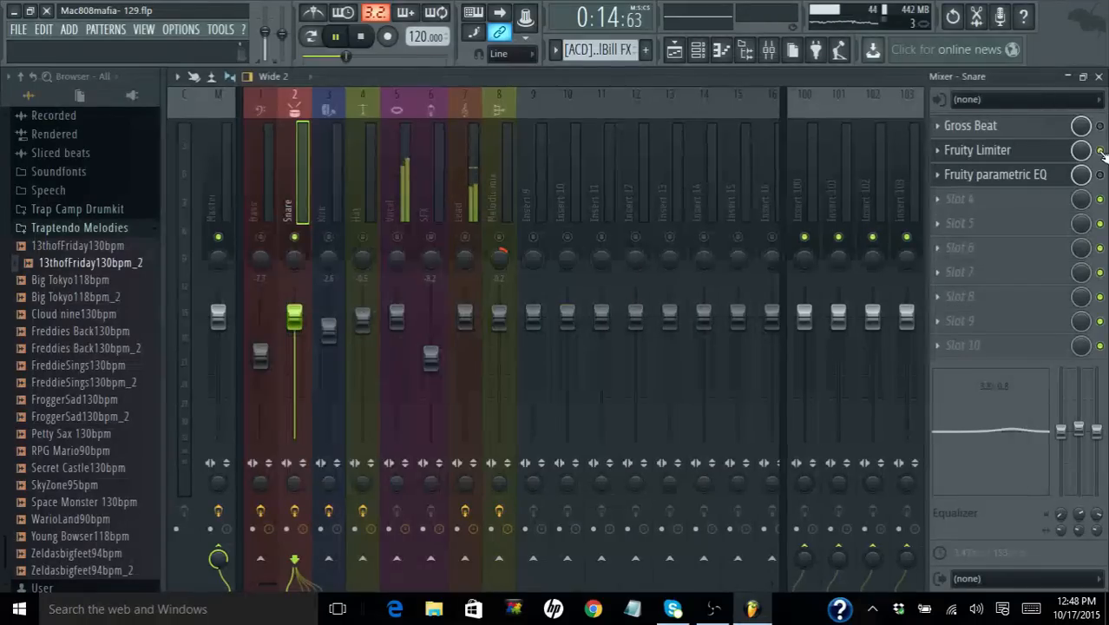
- Load the Drum compression preset in the Snare's Fruity Limiter
left_click(999, 153)
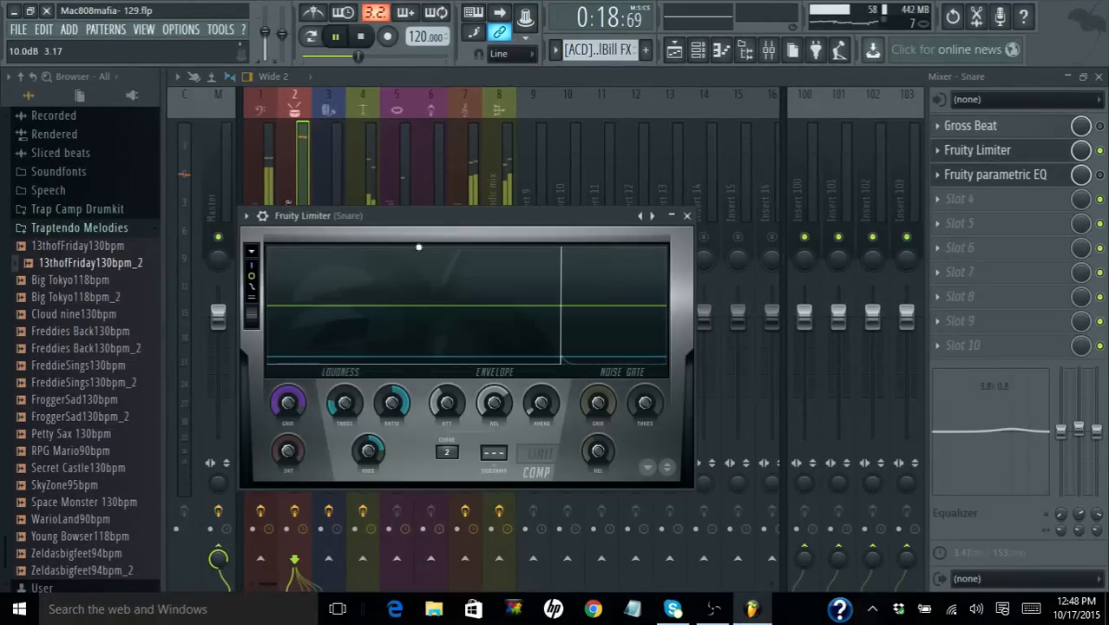
left_click(247, 216)
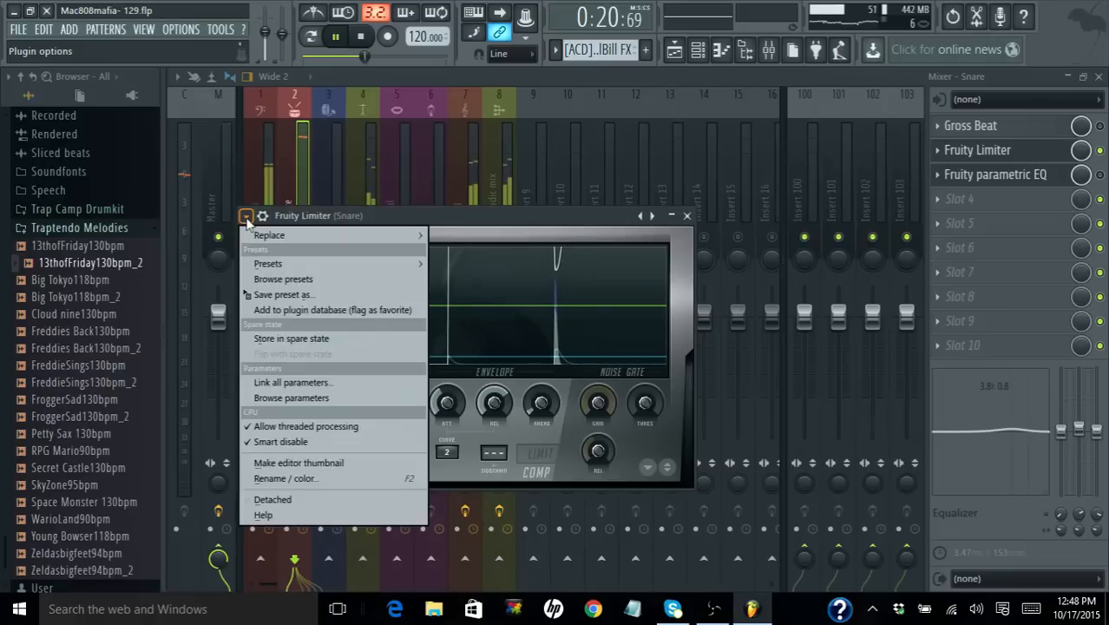
mouse_move(318, 267)
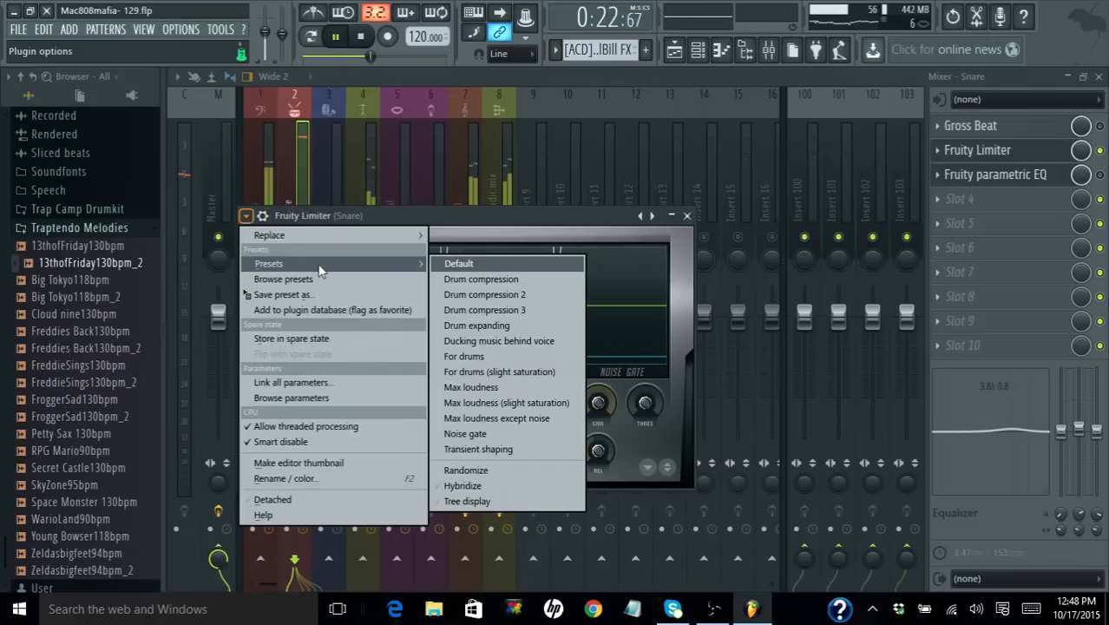
left_click(478, 281)
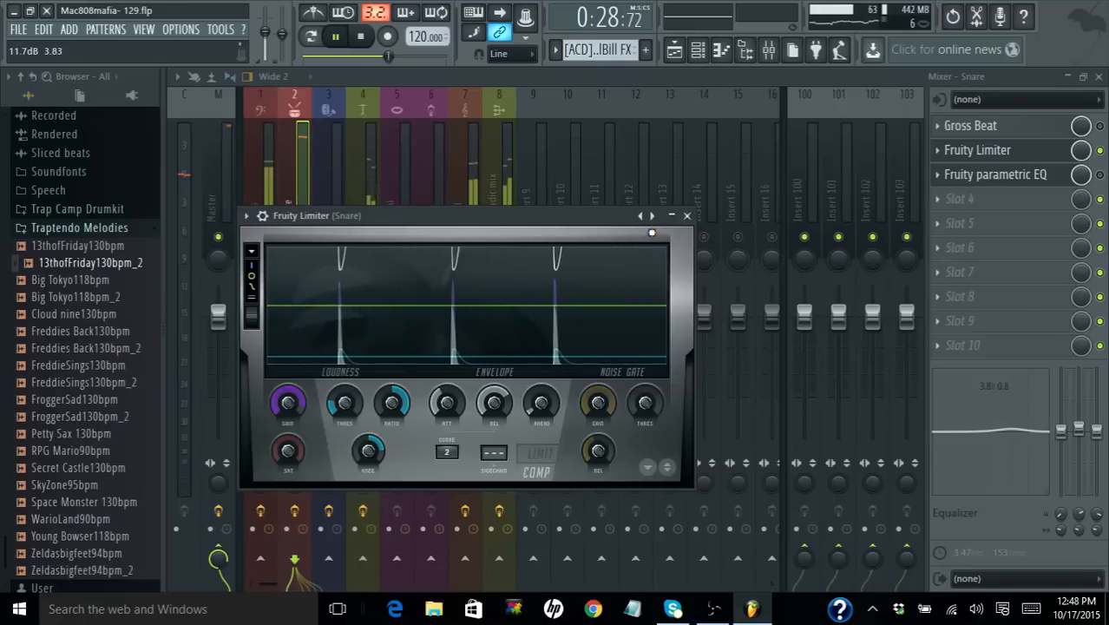
- Audition other Fruity Limiter presets on the Snare, including Drum compression 2, return to Drum compression, and stop playback
left_click(653, 217)
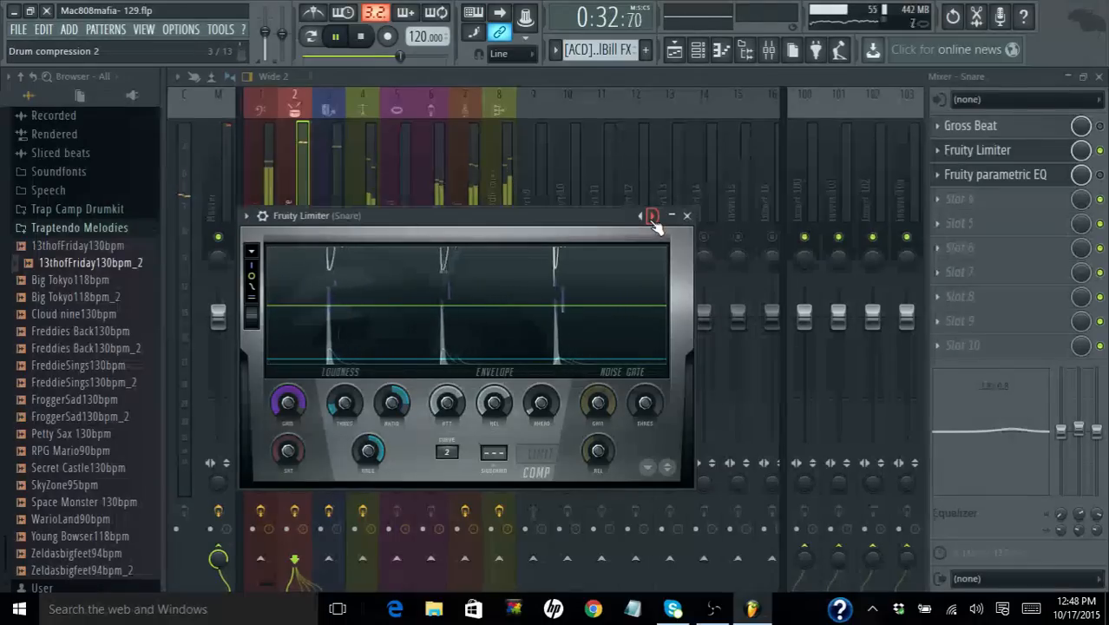
left_click(653, 217)
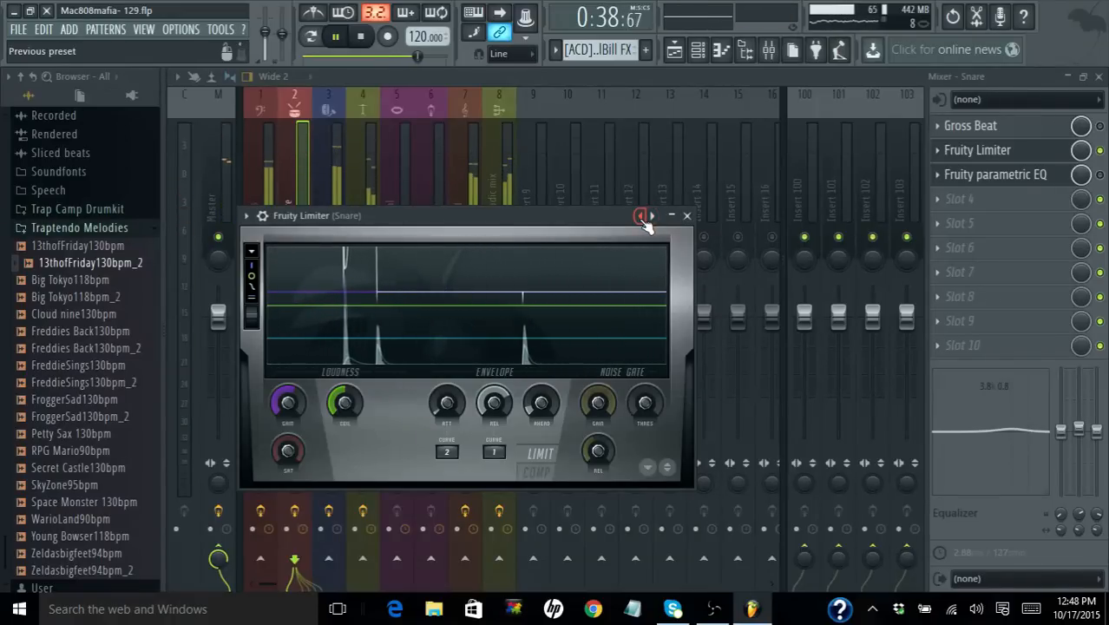
left_click(641, 217)
left_click(642, 217)
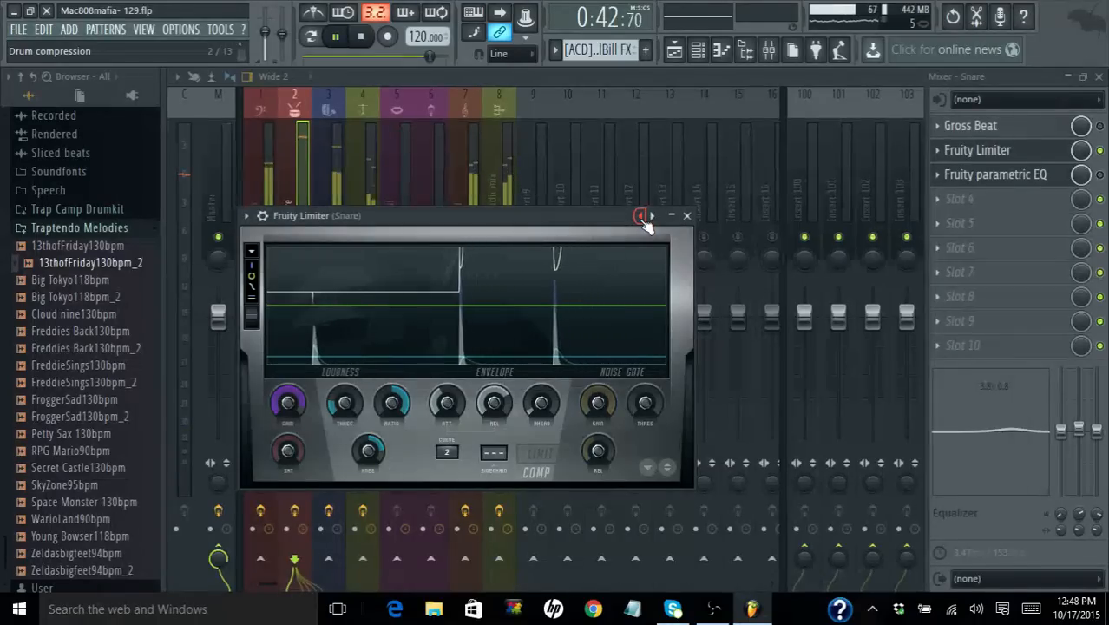
left_click(642, 217)
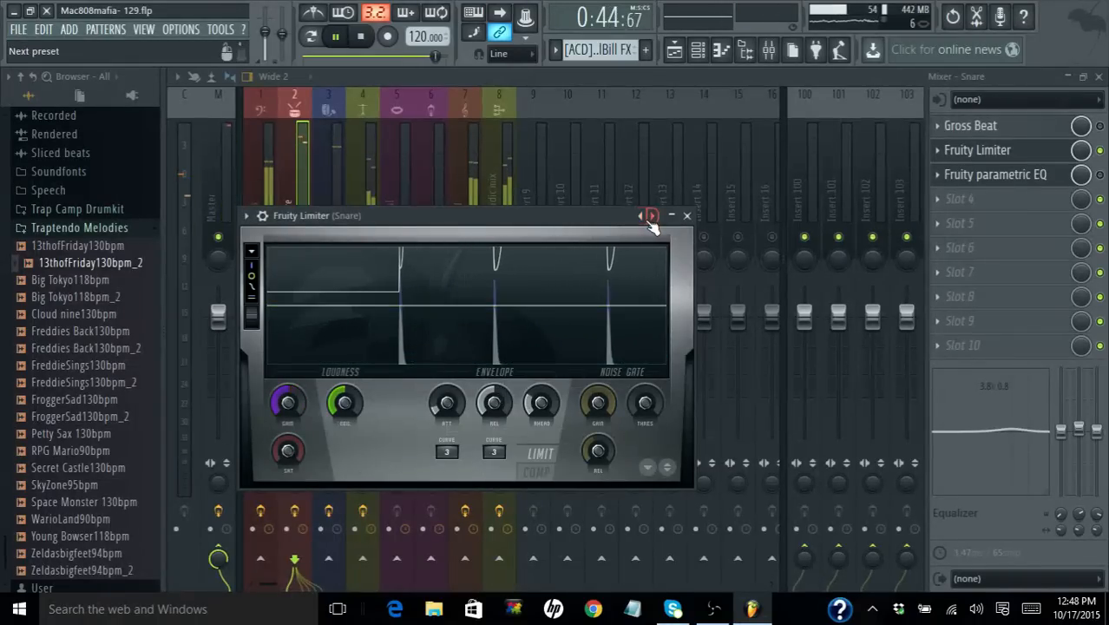
left_click(652, 217)
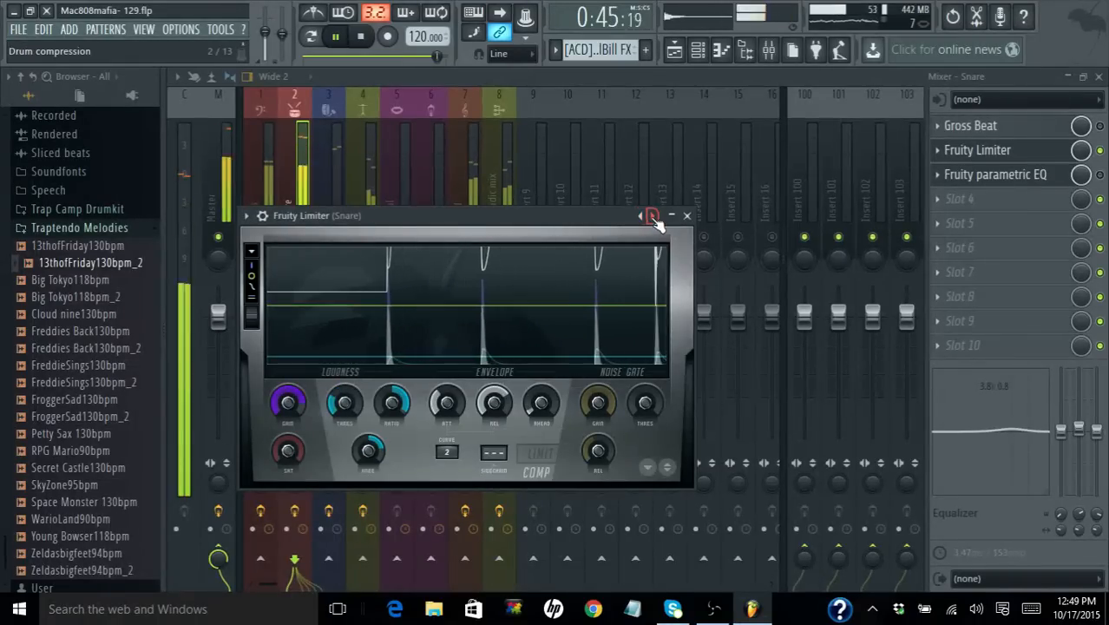
left_click(363, 38)
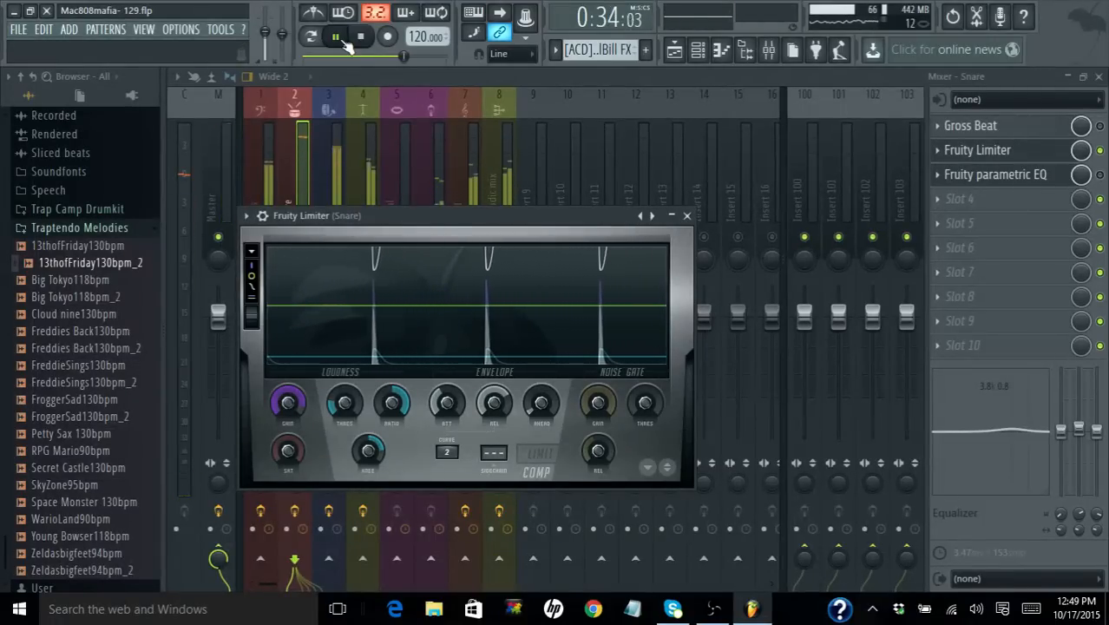
- Compare the Snare with Fruity parametric EQ off and on, leave it enabled with its editor open, and stop playback
left_click(1010, 176)
left_click(1010, 177)
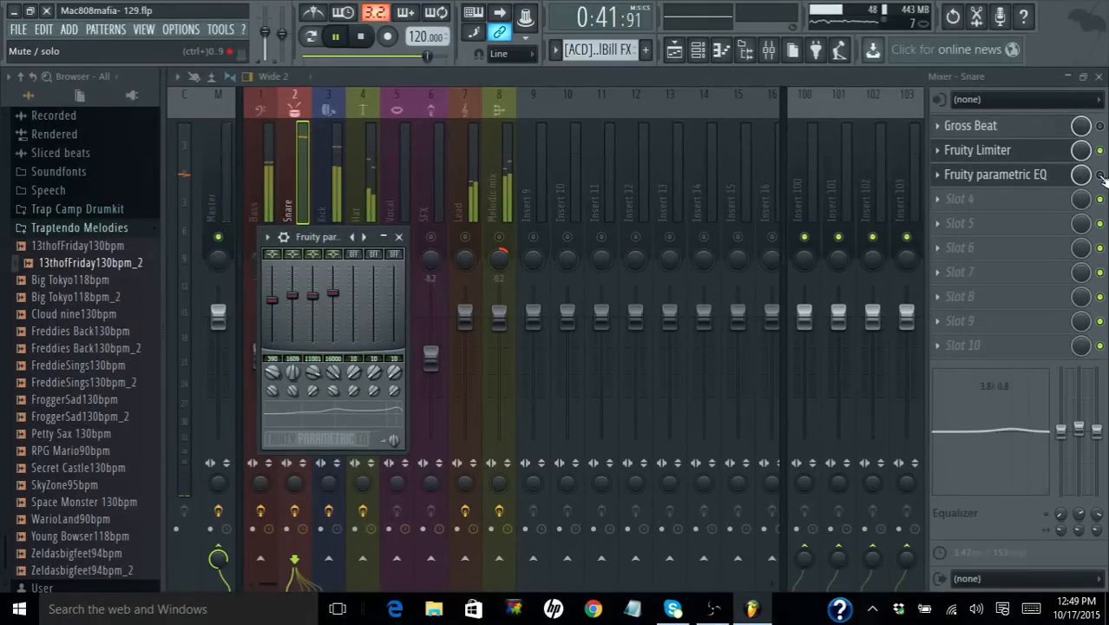
key("Escape")
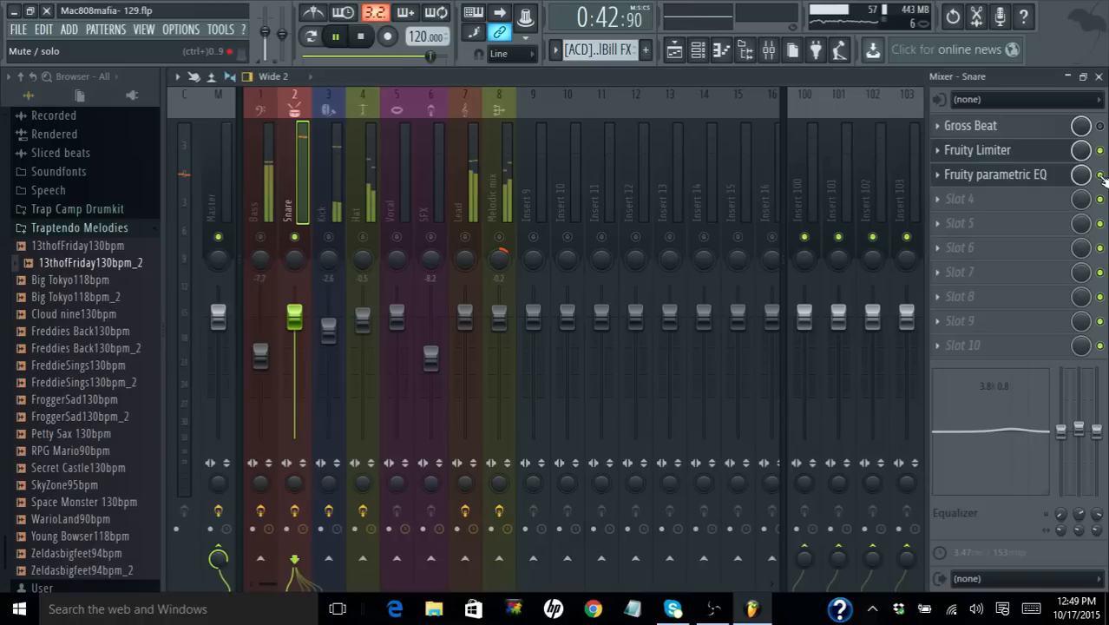
left_click(1039, 176)
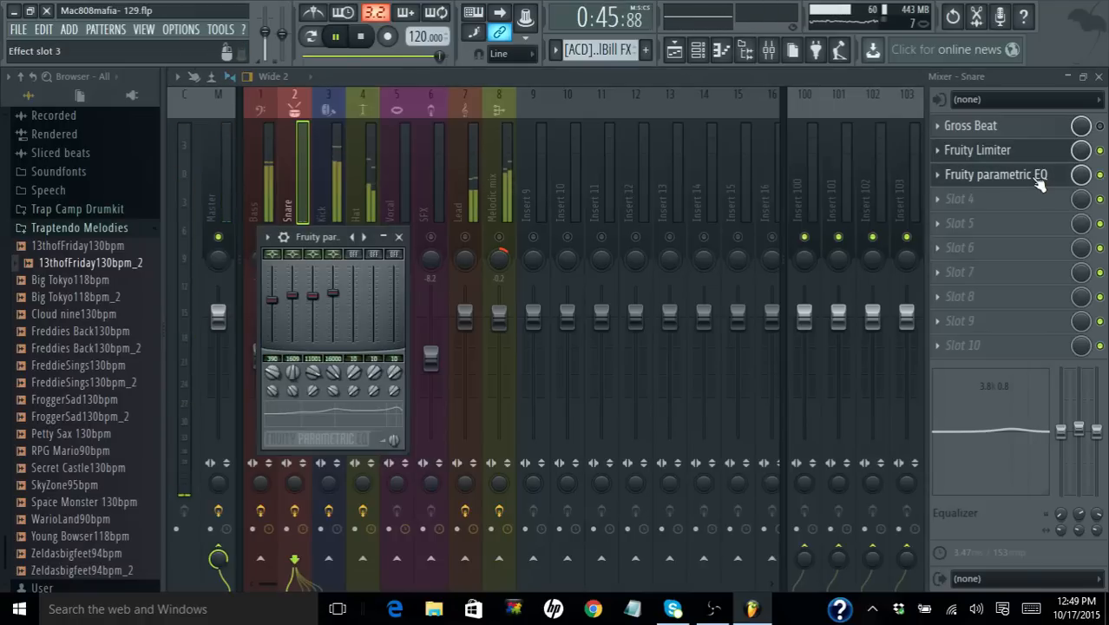
key("space")
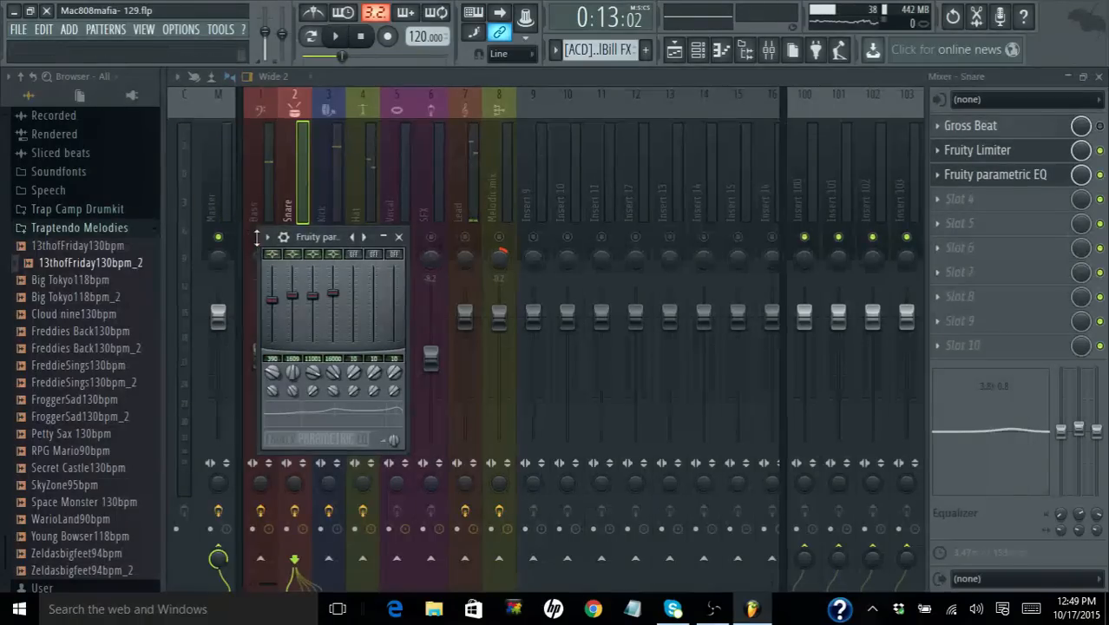
- Load the SnareDrum Enhance preset in the Snare's Fruity parametric EQ and play the soloed track
left_click(268, 238)
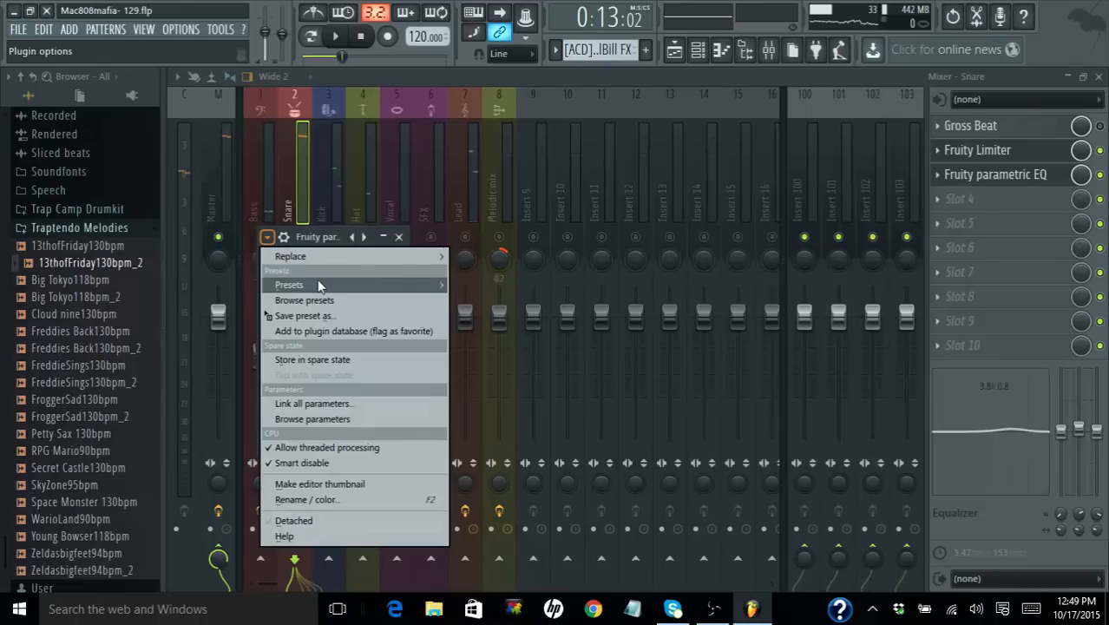
mouse_move(360, 287)
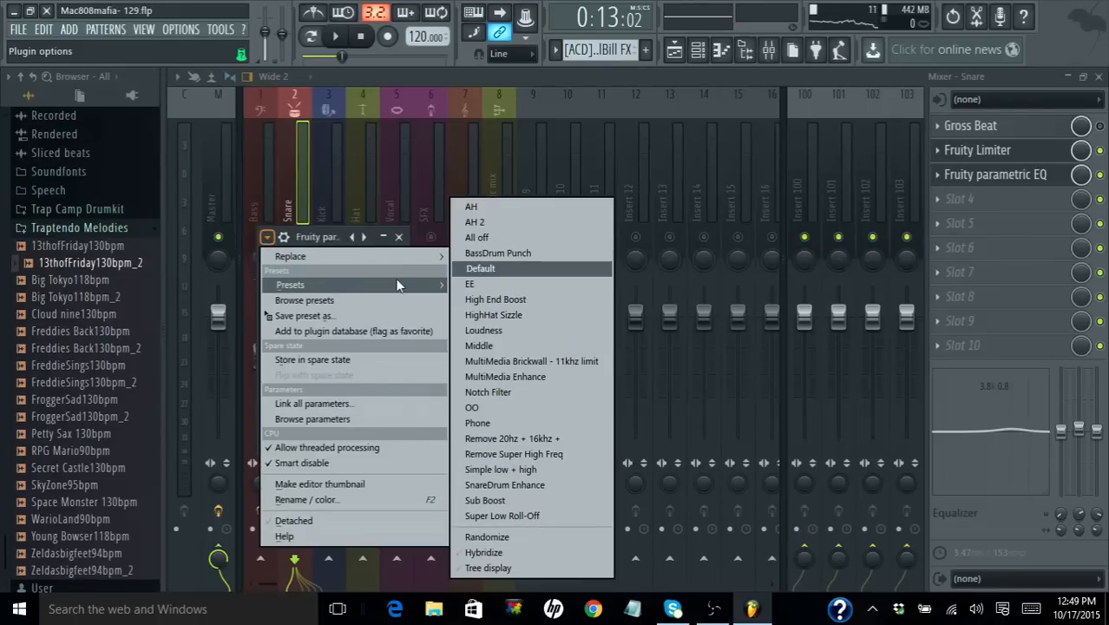
left_click(531, 488)
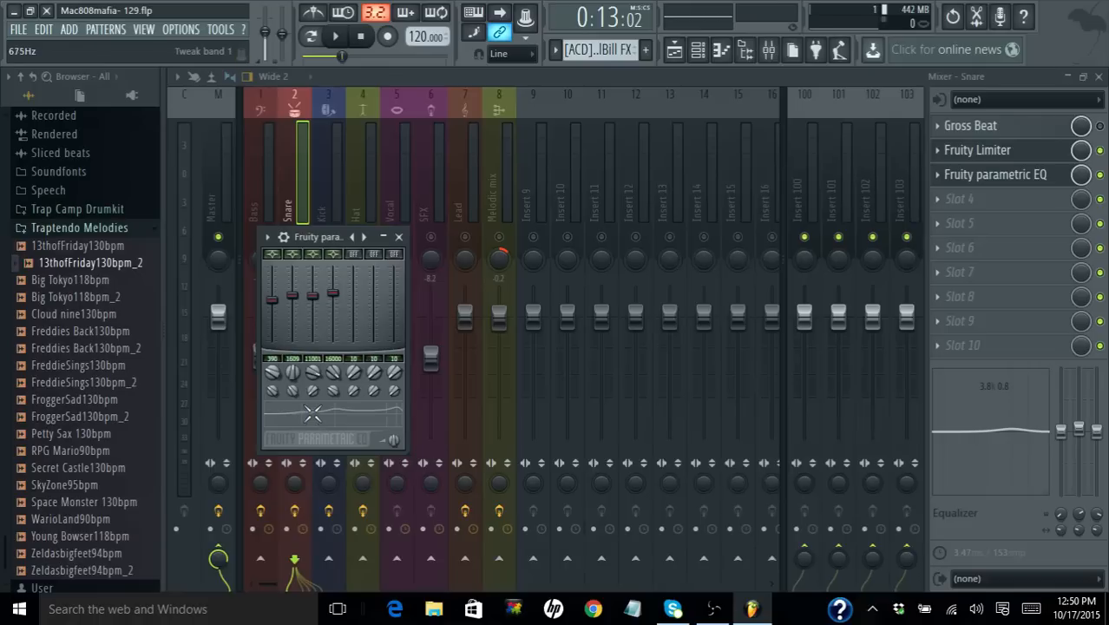
left_click(338, 39)
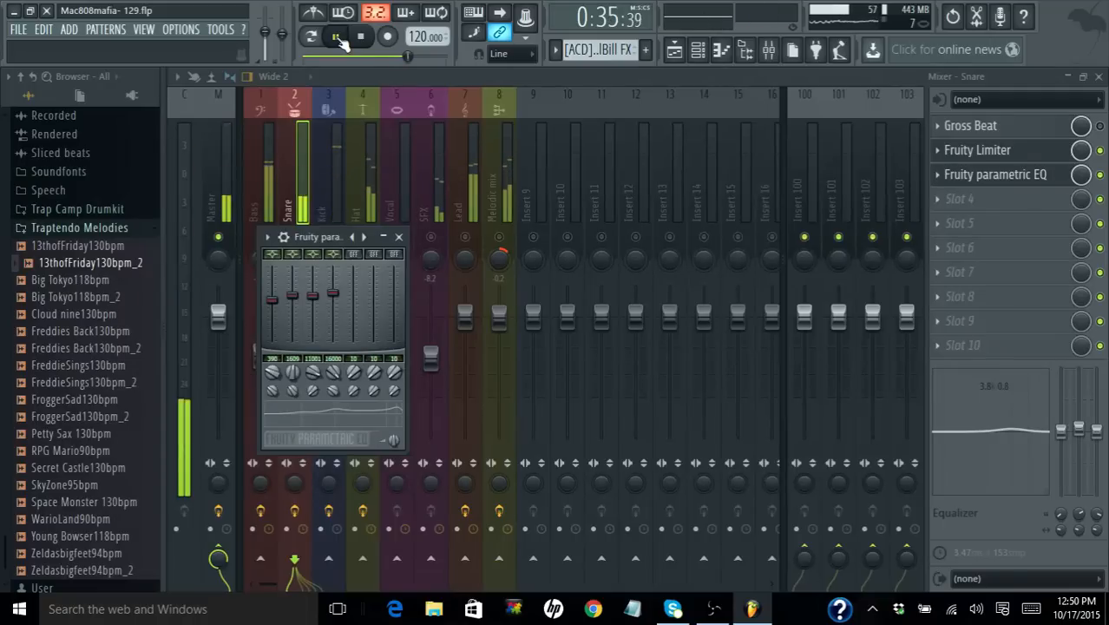
- Close the EQ, unmute the Bass track alongside the Snare, restart playback, and select the Bass track
left_click(399, 237)
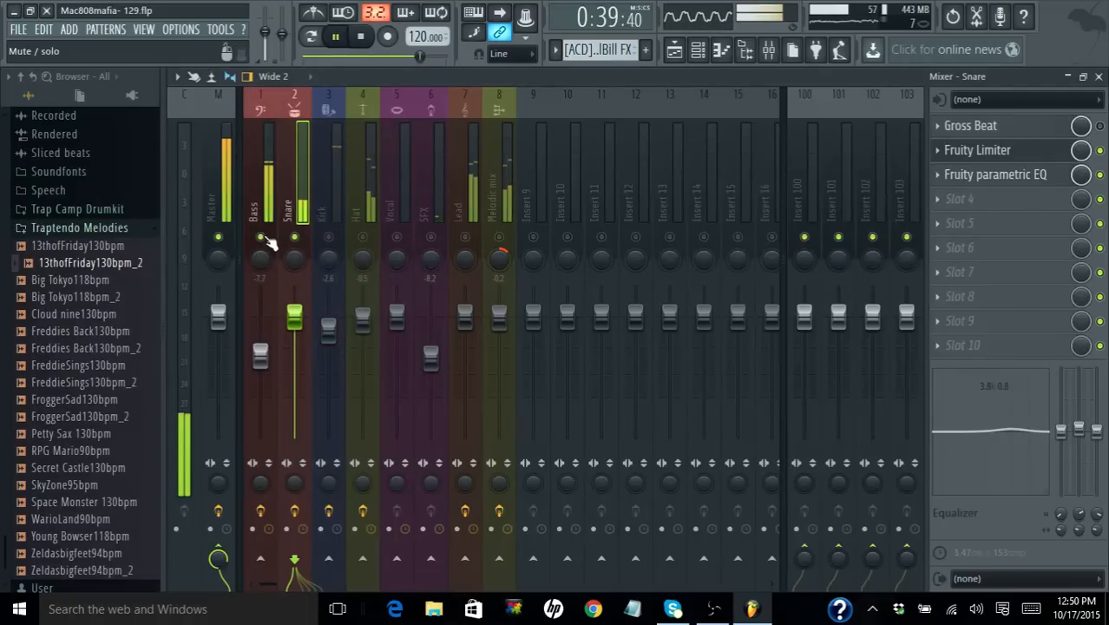
key("space")
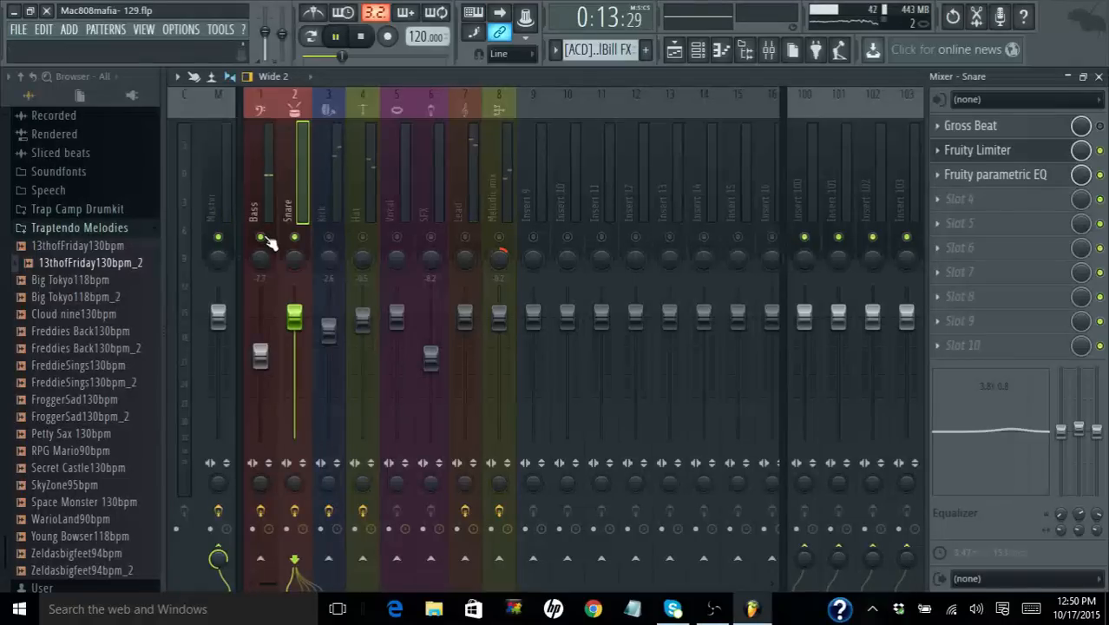
left_click(258, 206)
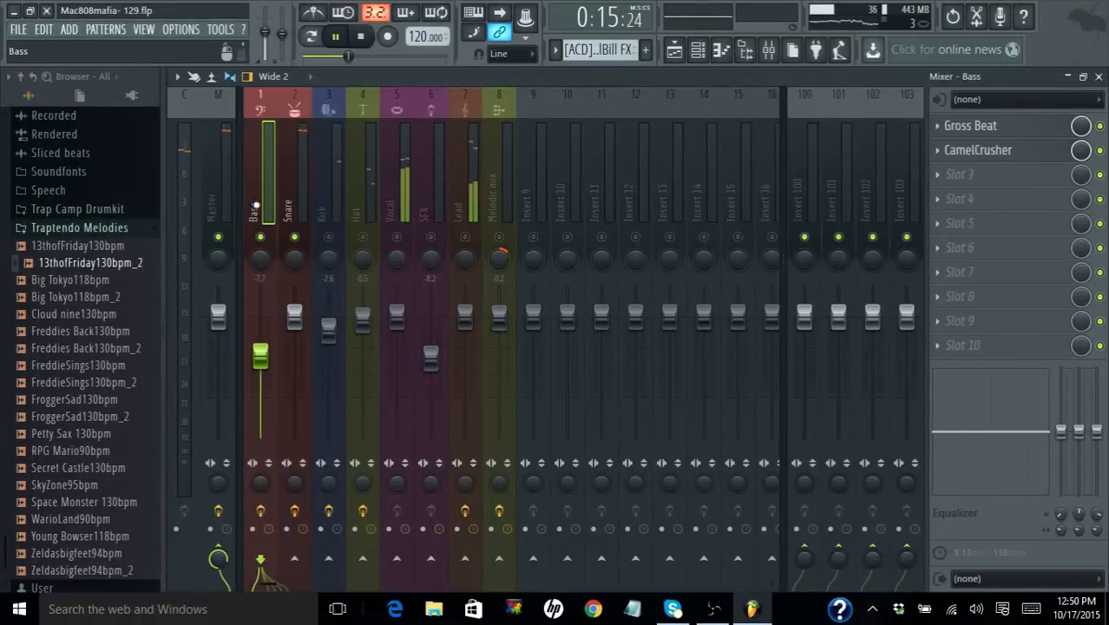
- Look at Gross Beat's settings on the Bass track, close it, and compare the Bass with the effect on and off
left_click(1033, 131)
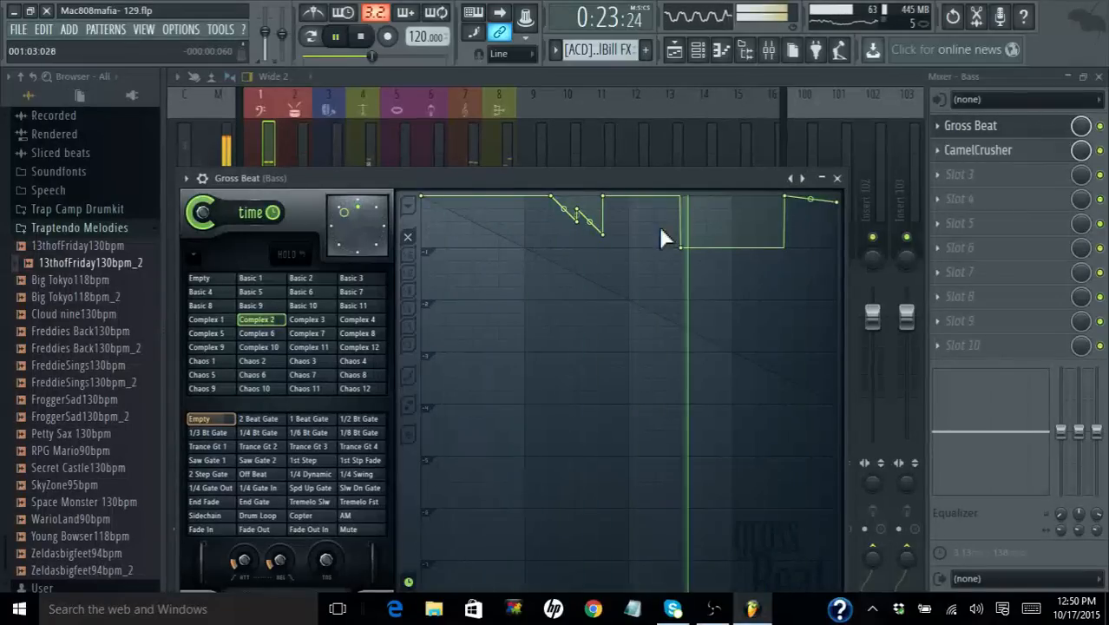
left_click(837, 178)
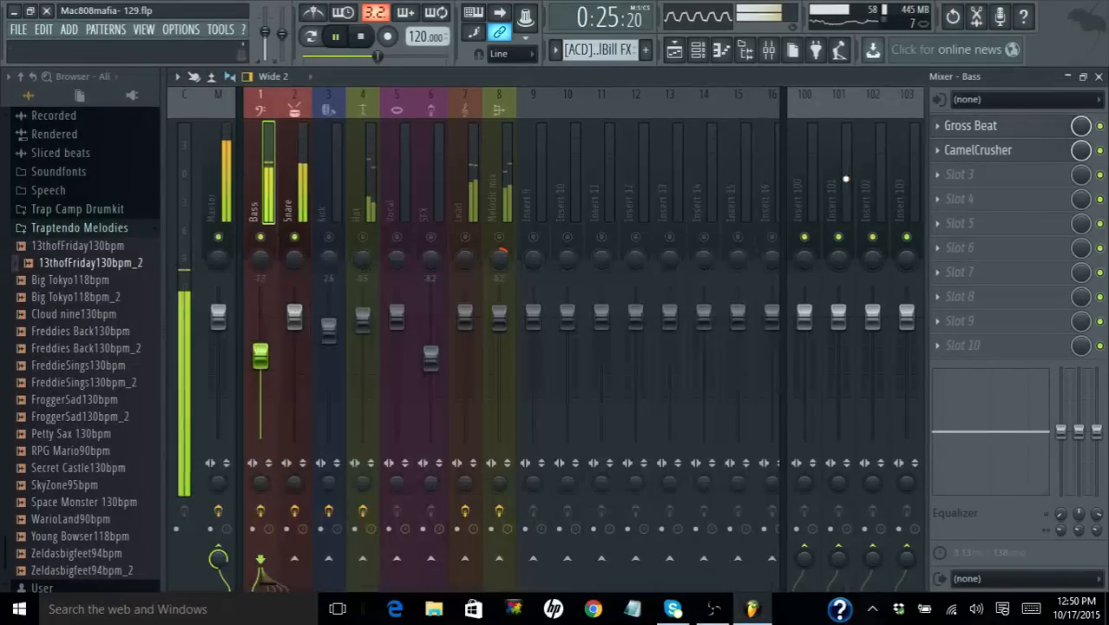
left_click(361, 36)
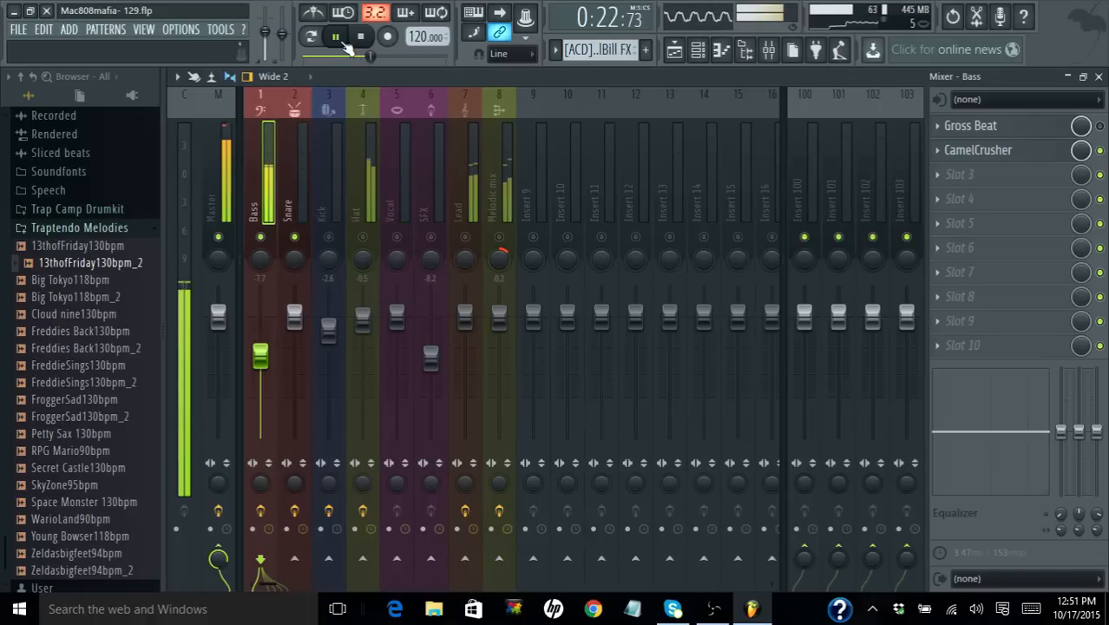
left_click(361, 40)
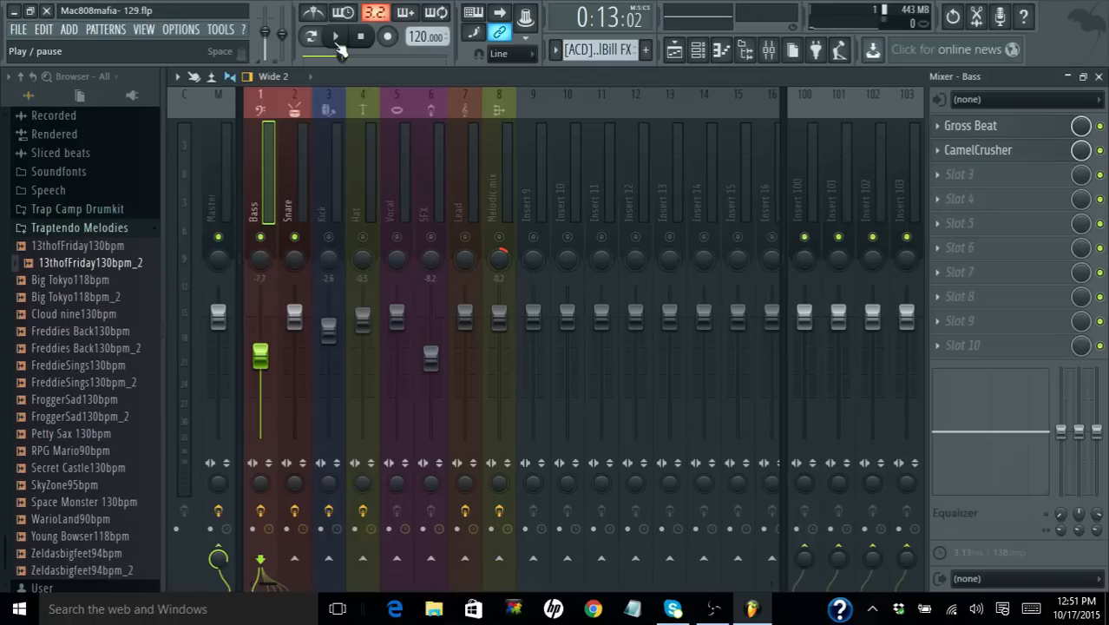
- Play the song from about 0:13, open CamelCrusher on the Bass track to view its settings, and stop playback
left_click(338, 40)
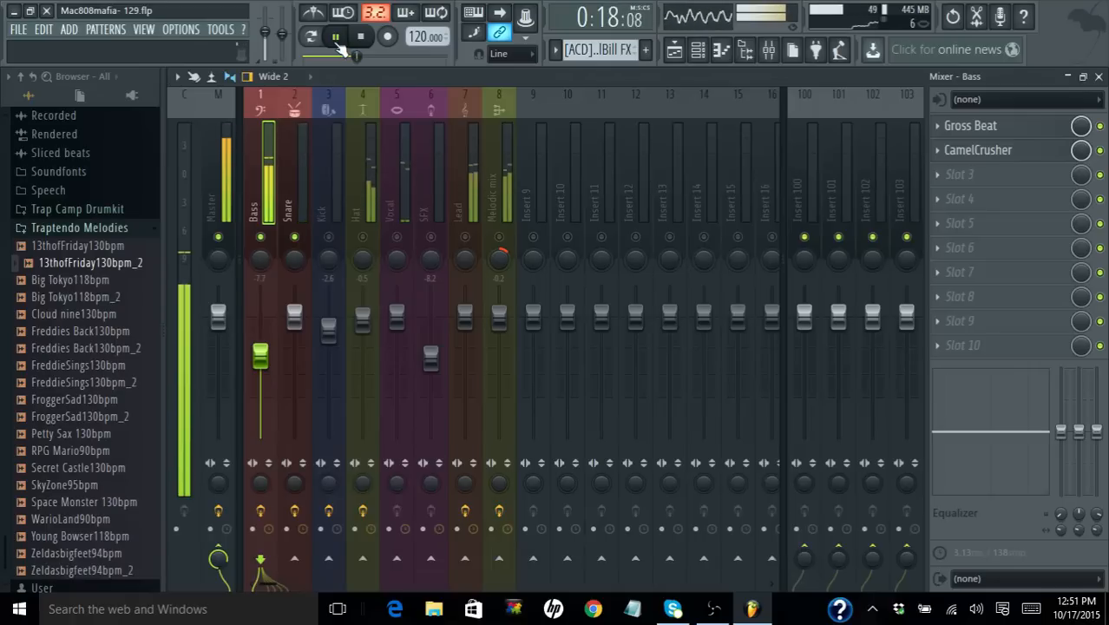
left_click(985, 154)
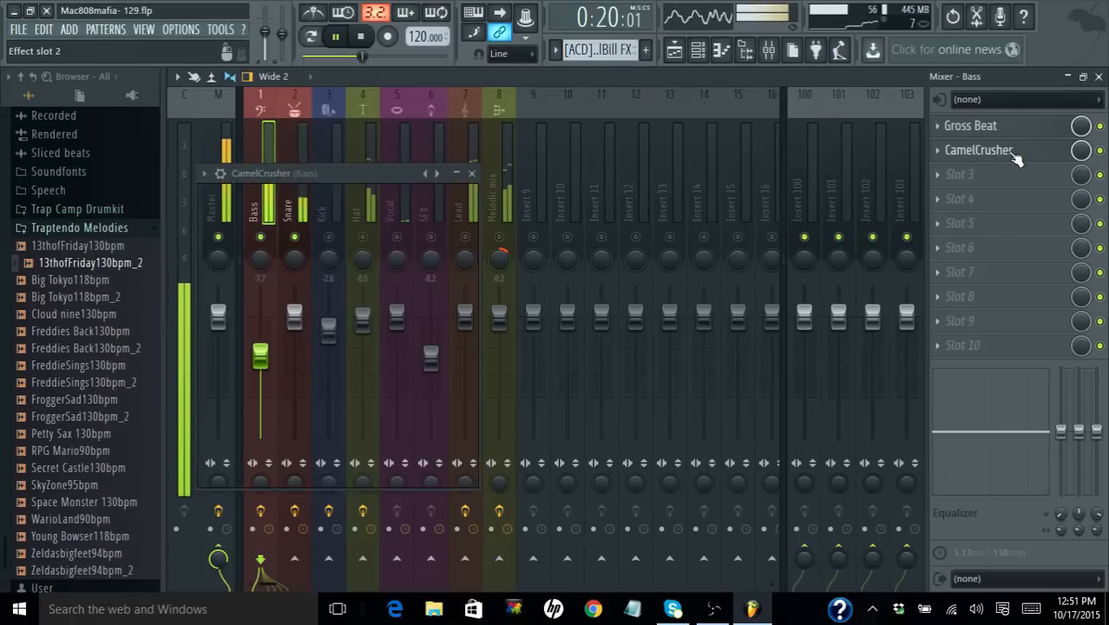
left_click(361, 36)
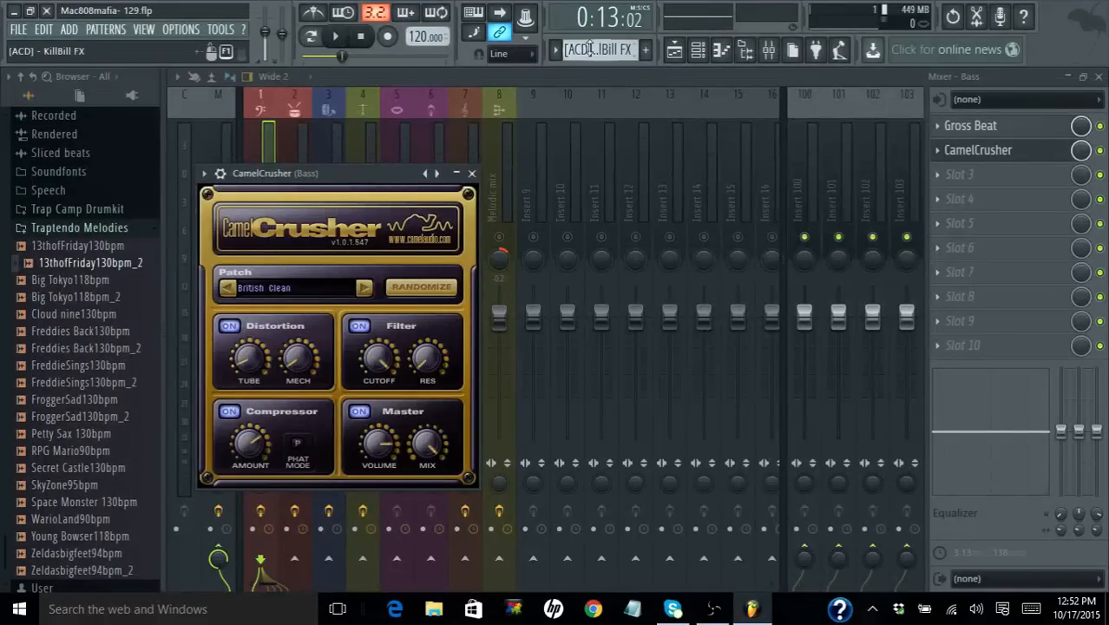
- Play the song from about 0:13 to hear the Bass through CamelCrusher, stop playback, and close the effect
left_click(337, 37)
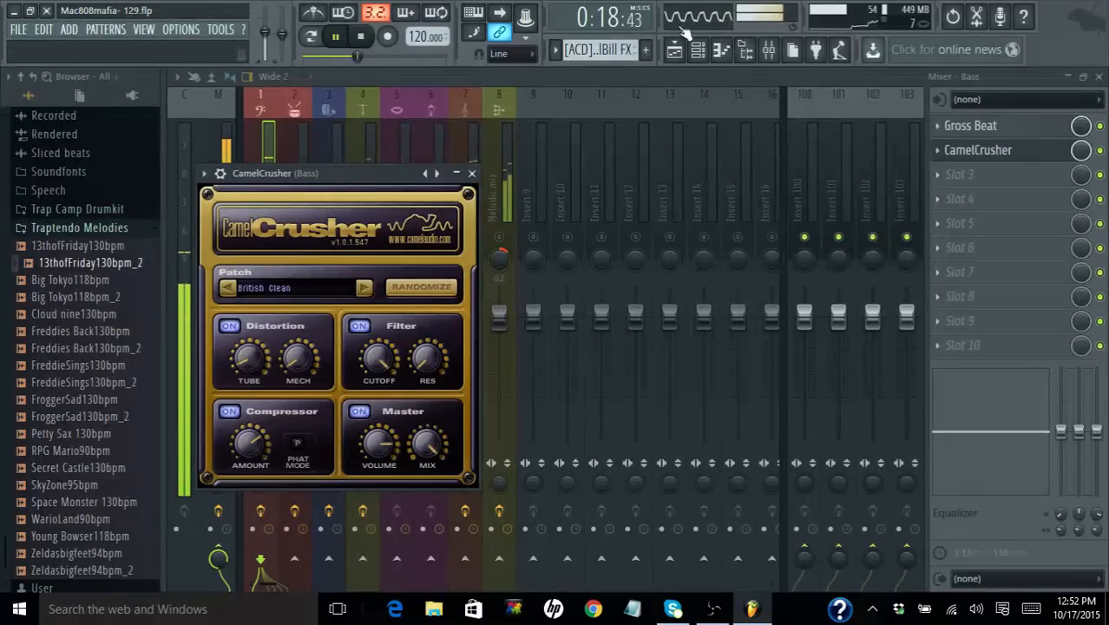
left_click(369, 43)
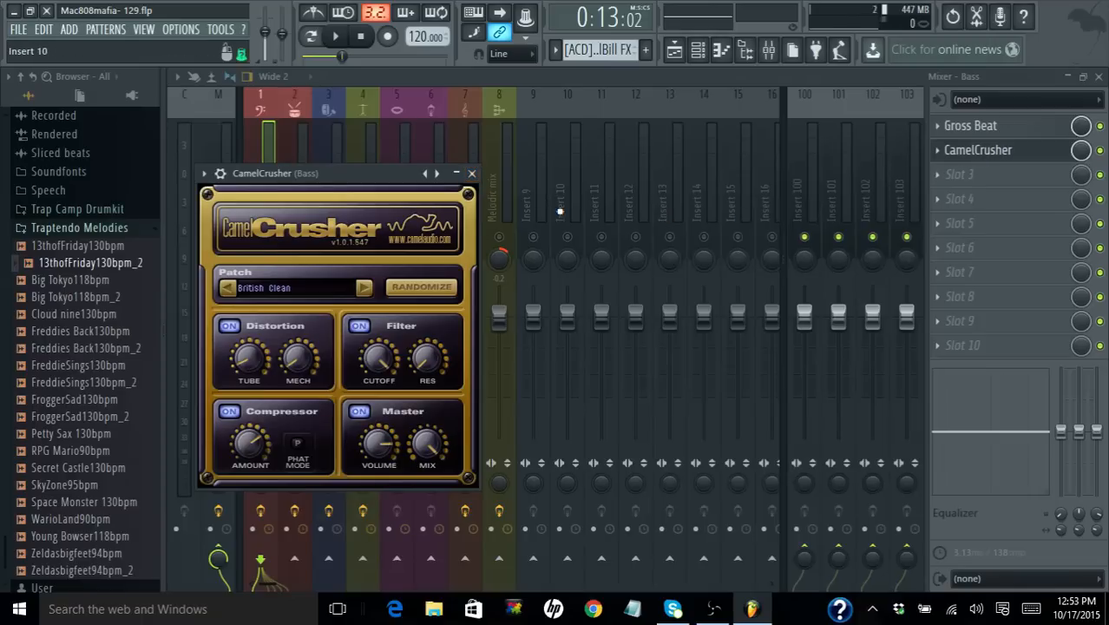
left_click(472, 173)
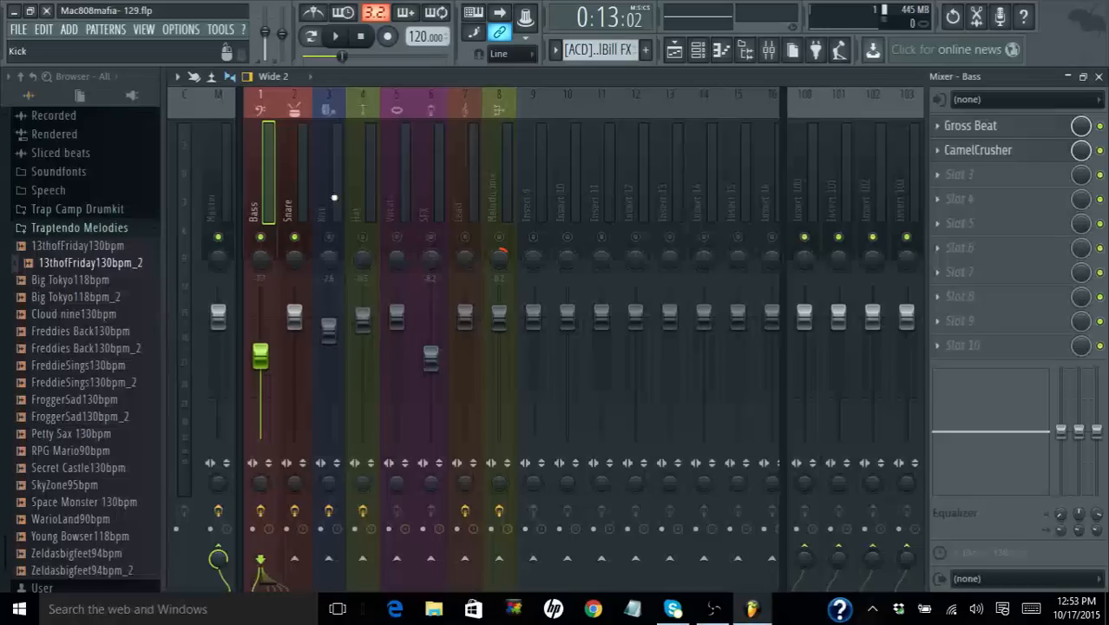
- Unmute the Vocal track during playback, replay the passage from about 0:13, stop, and select the Vocal track
key("space")
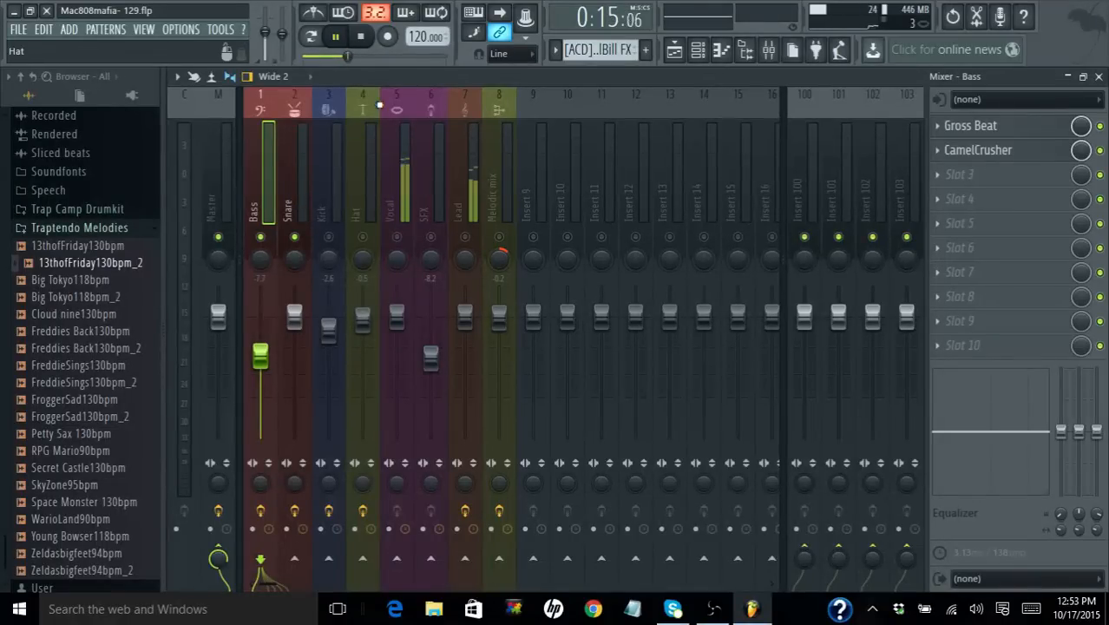
left_click(397, 237)
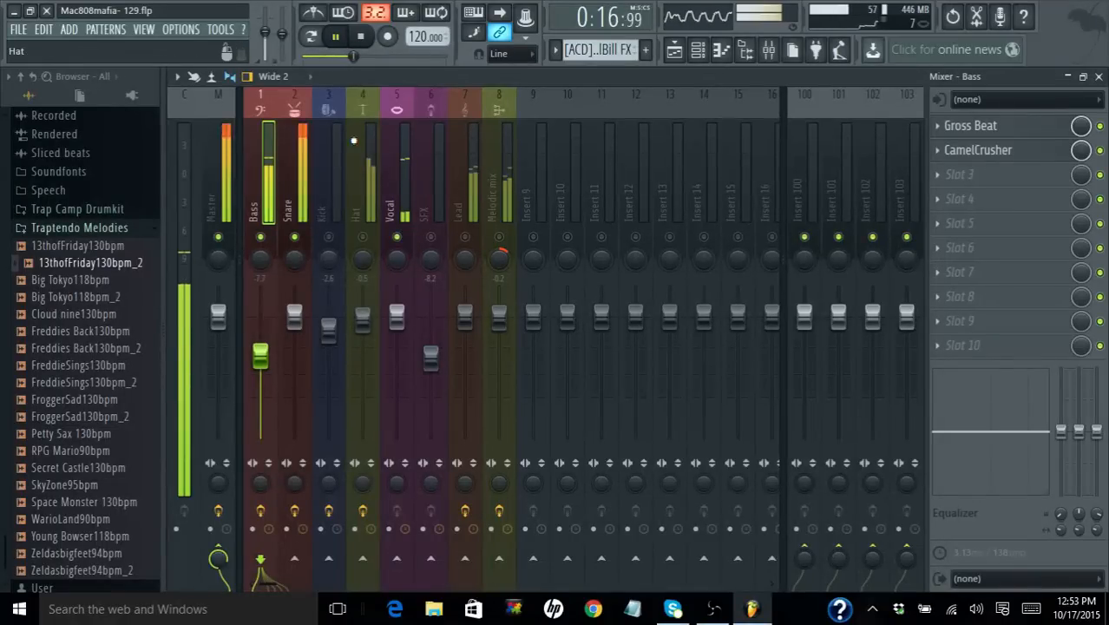
left_click(366, 37)
left_click(336, 36)
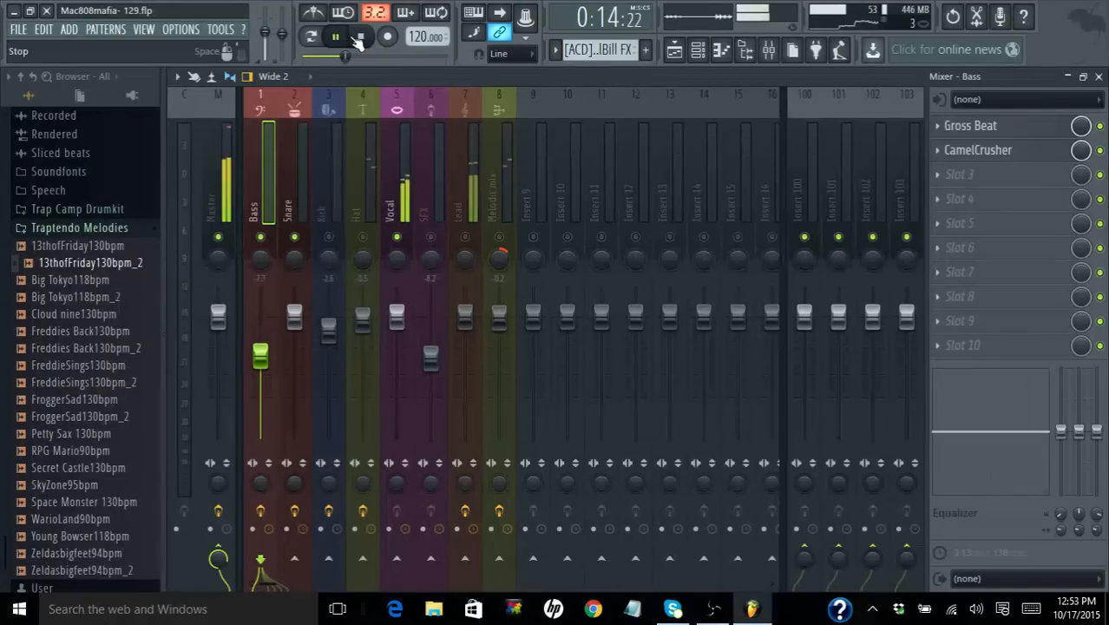
left_click(359, 38)
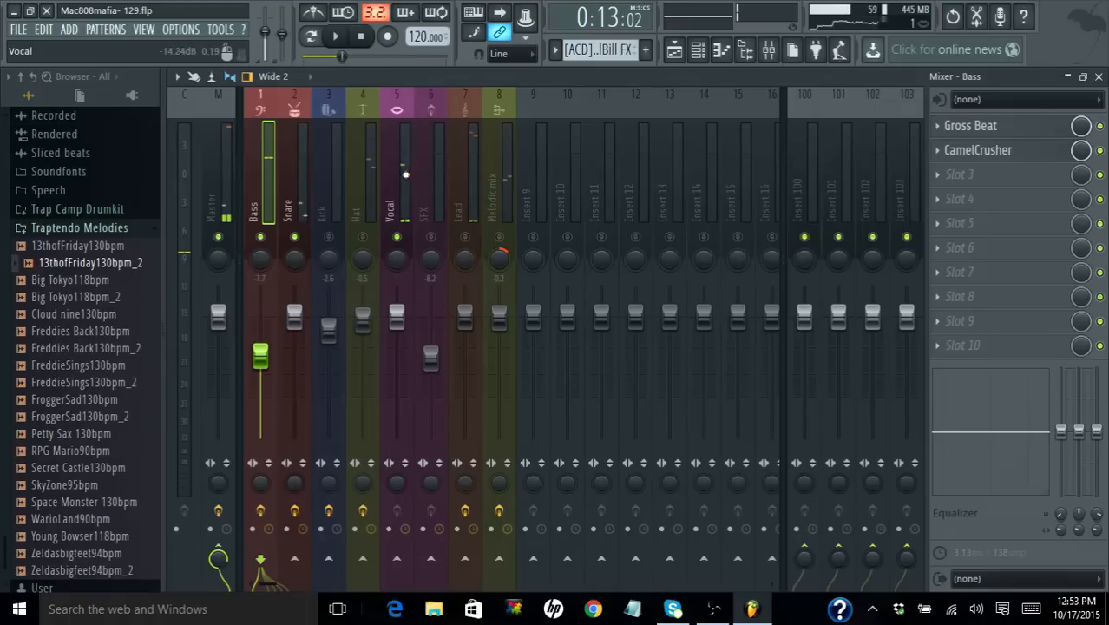
left_click(396, 186)
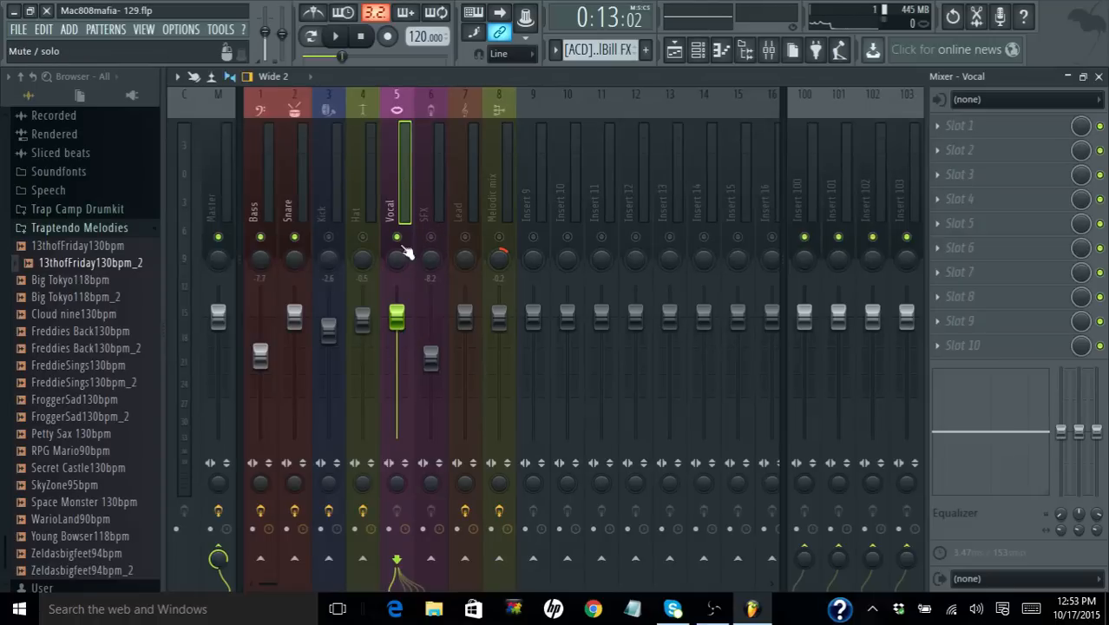
- Unmute the Lead track and play the passage from about 0:13 to hear it with Bass, Snare and Vocal
left_click(466, 238)
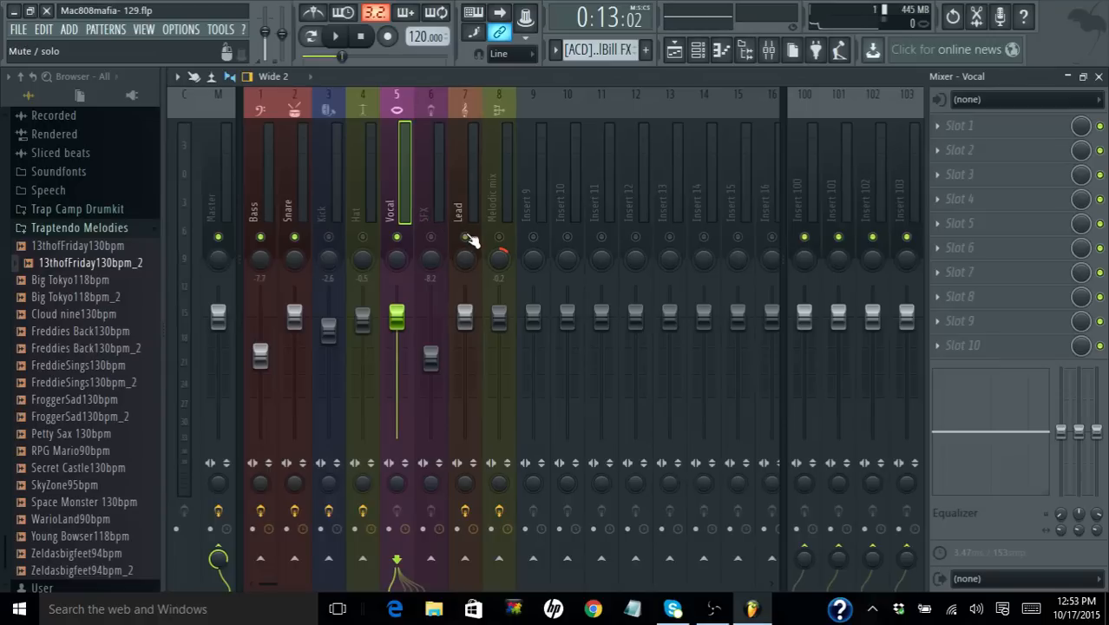
left_click(335, 37)
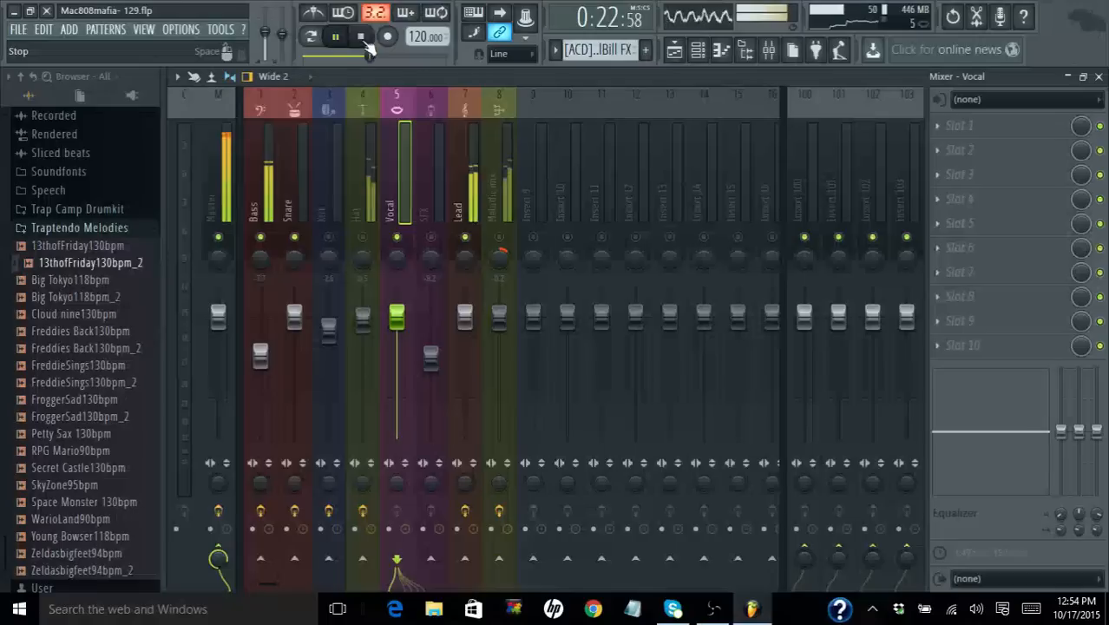
left_click(335, 37)
left_click(336, 39)
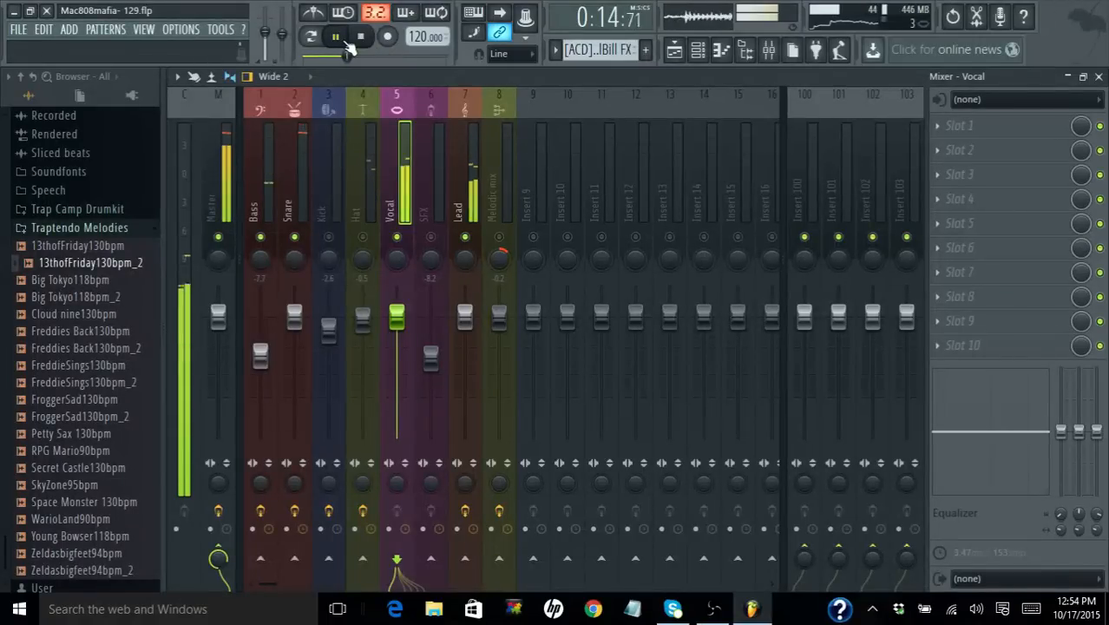
left_click(360, 38)
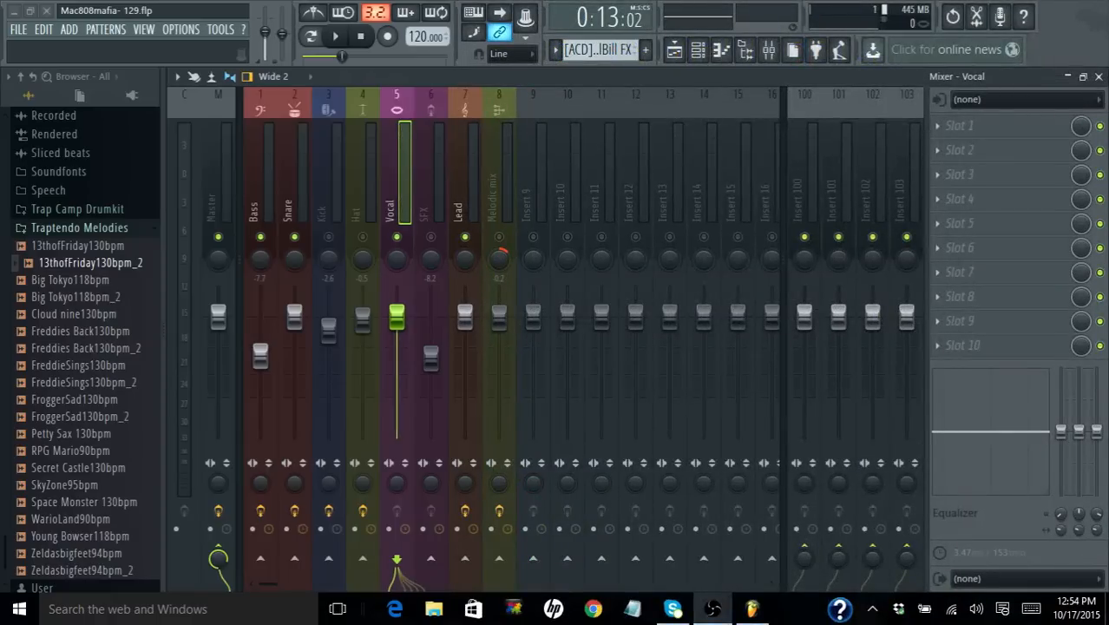
- Unmute the SFX, Melodic mix, Hat and Kick tracks
left_click(432, 238)
left_click(500, 238)
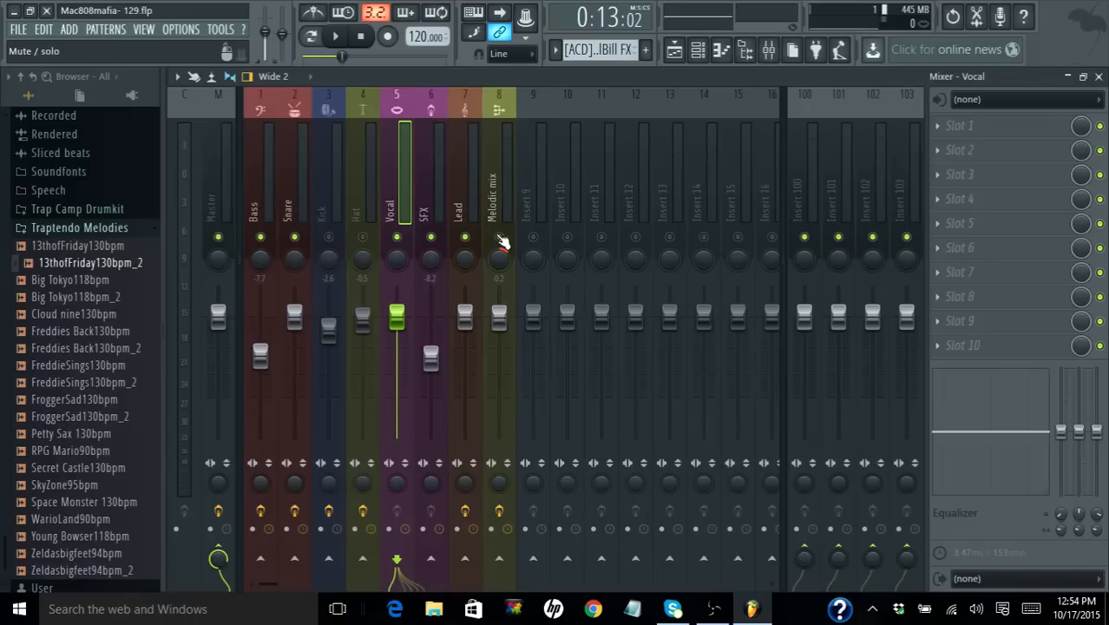
left_click(363, 238)
left_click(330, 239)
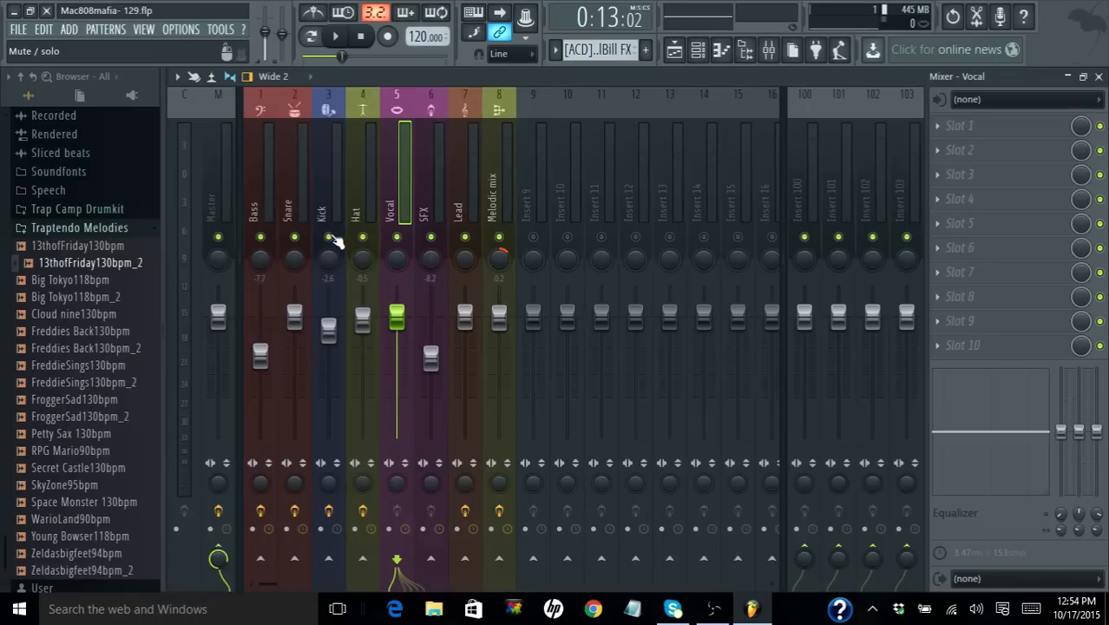
- View Soundgoodizer on the Kick track, lower the mix level of its Fruity Reeverb 2 slot, and close the plugin window
left_click(324, 178)
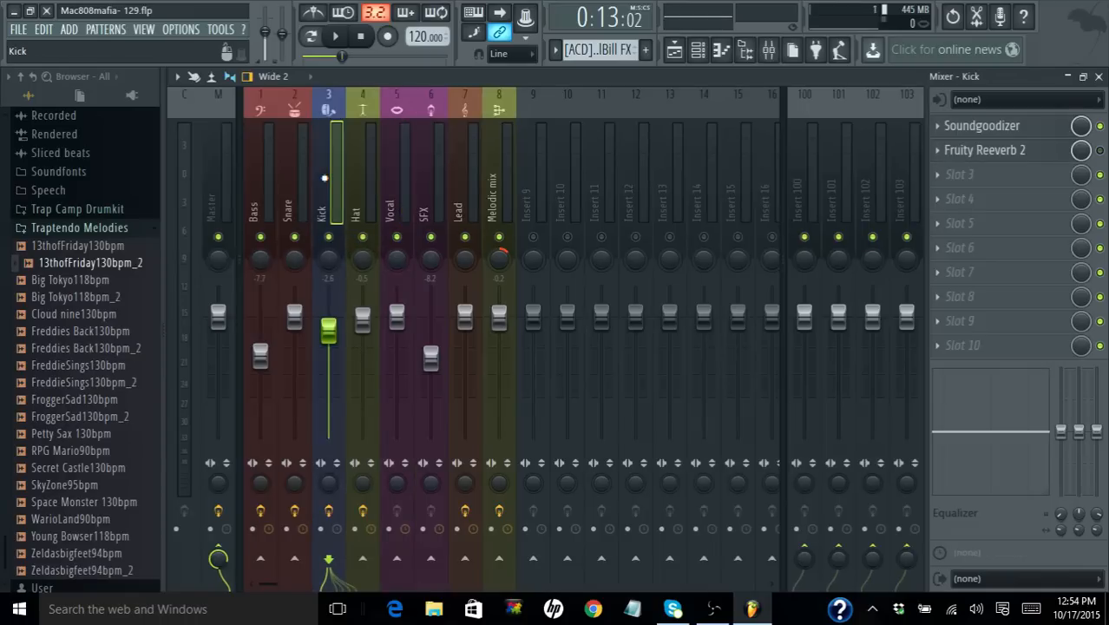
left_click(1025, 130)
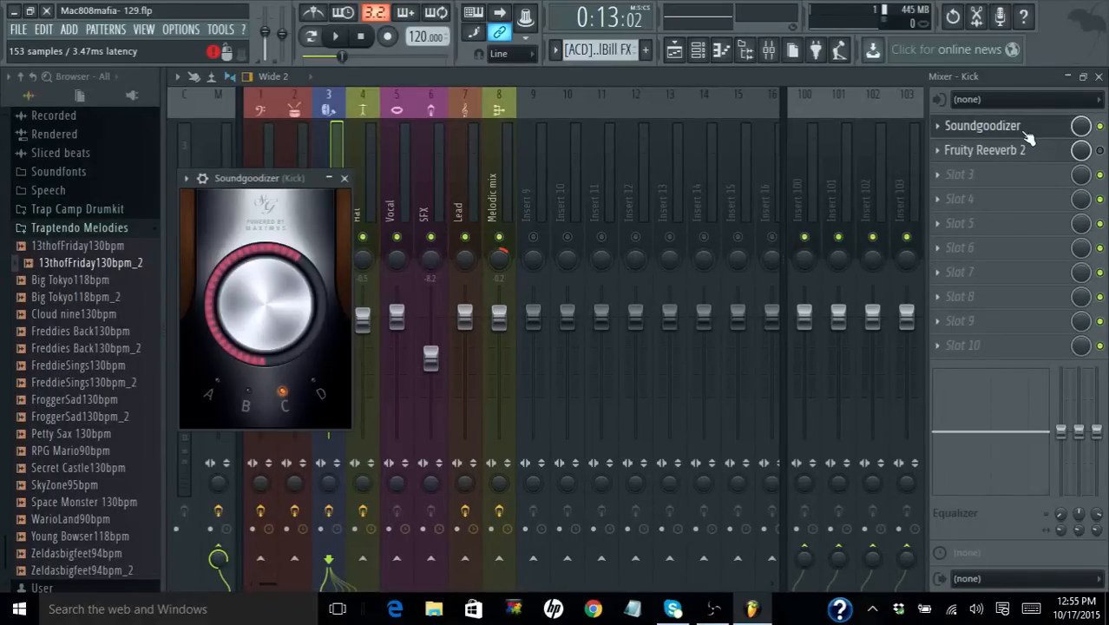
mouse_move(264, 287)
left_mouse_down()
mouse_move(265, 348)
mouse_move(264, 286)
left_mouse_up()
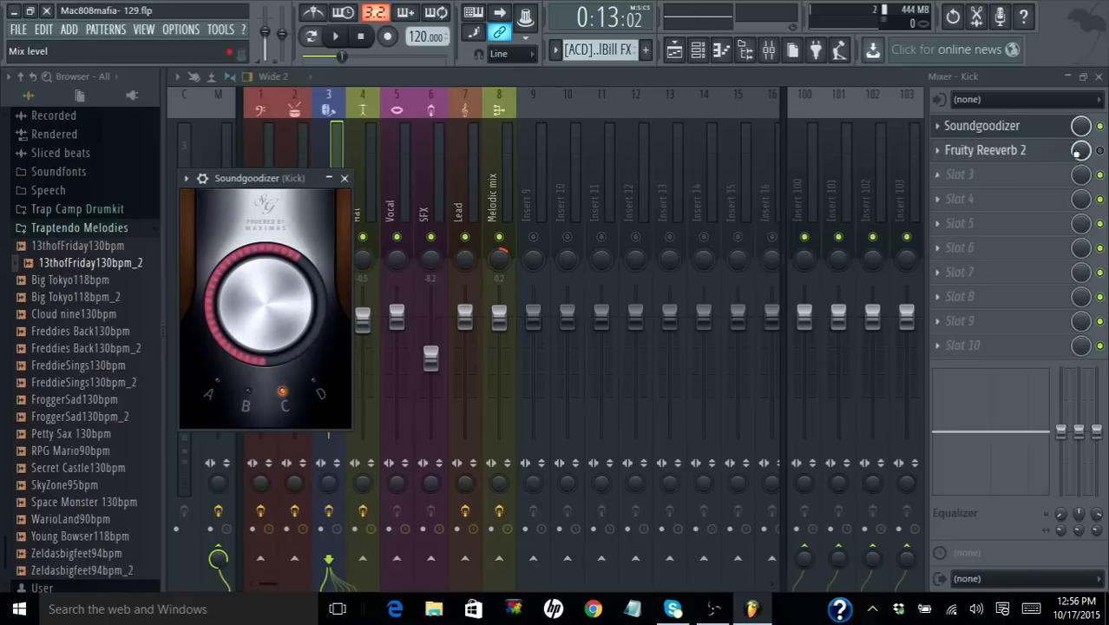
key("Escape")
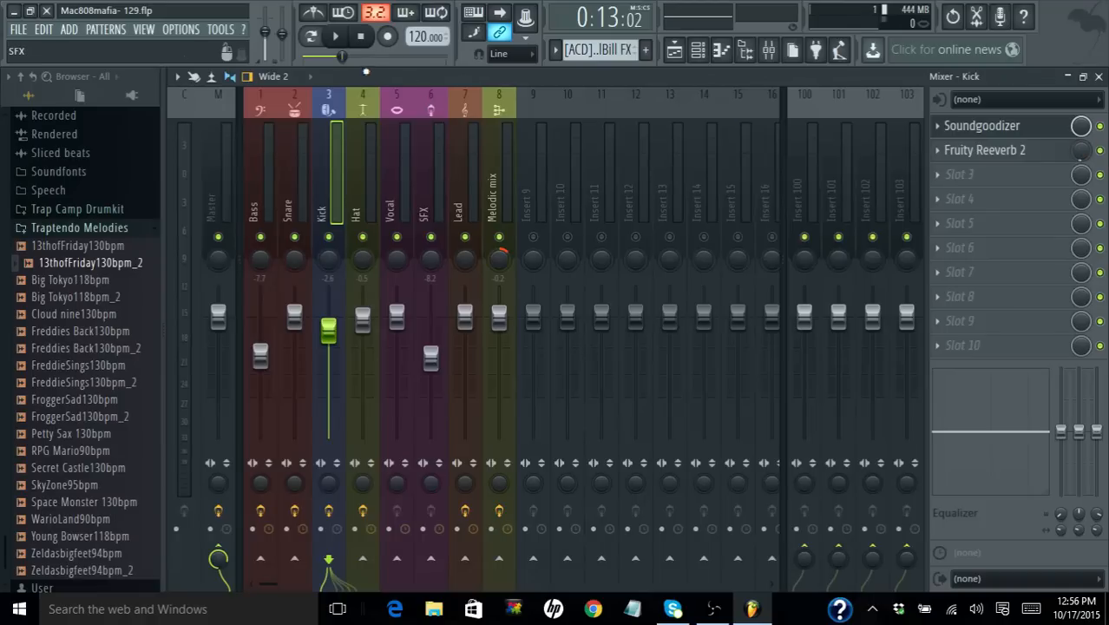
- Play the full mix with all tracks unmuted, stop it, and return the song position to the start
left_click(337, 39)
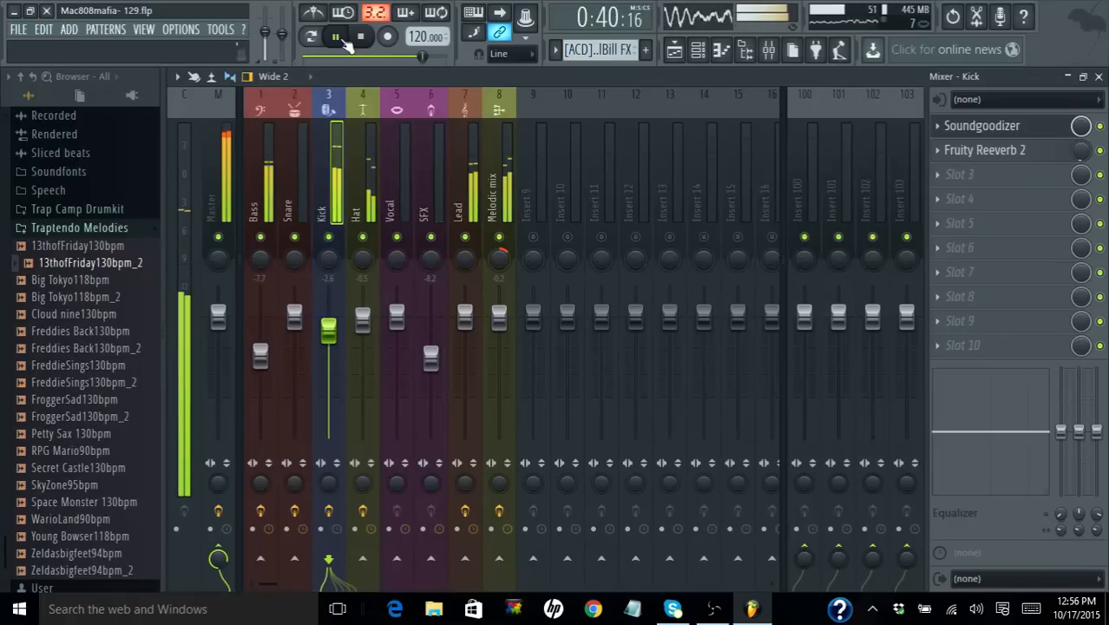
left_click(361, 38)
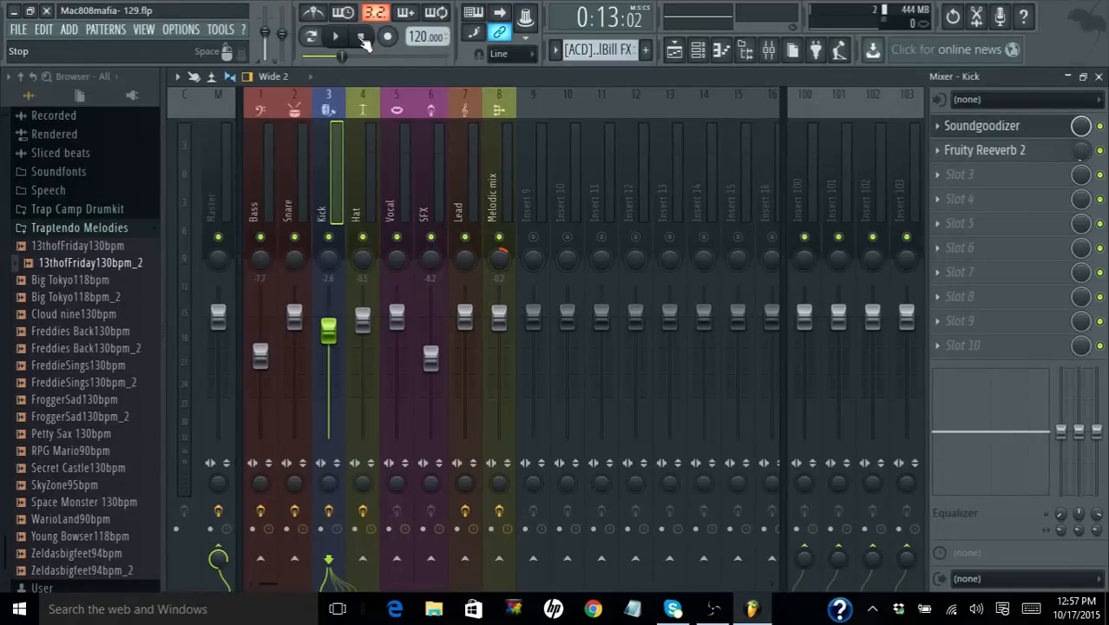
left_click(362, 39)
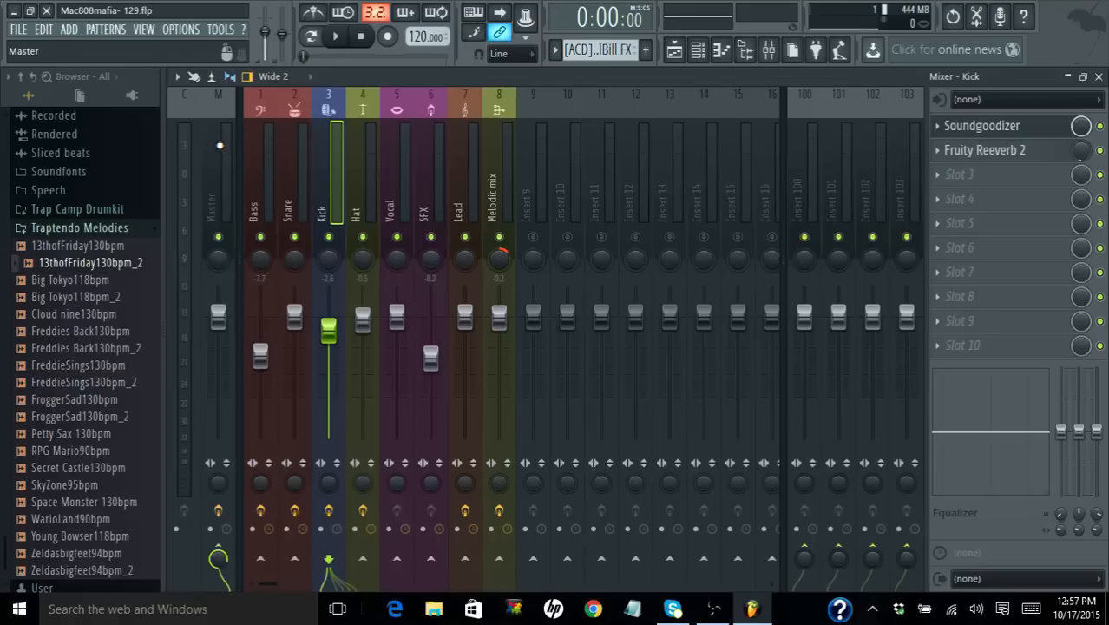
- Select the Master track, open Maximus to examine its settings, and close it
left_click(220, 145)
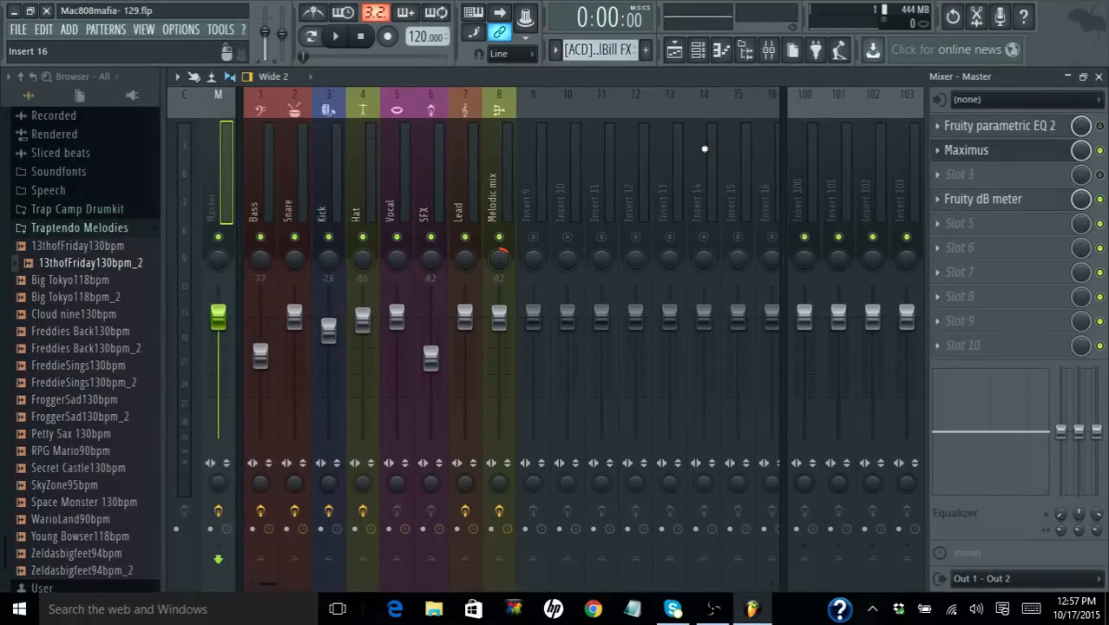
left_click(1014, 154)
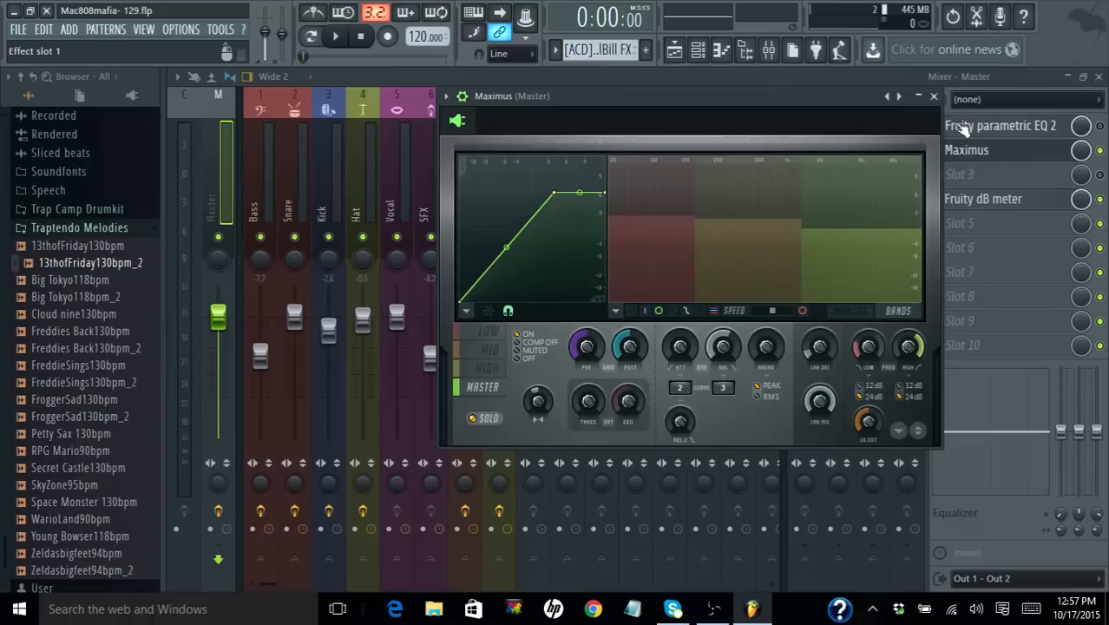
left_click(934, 97)
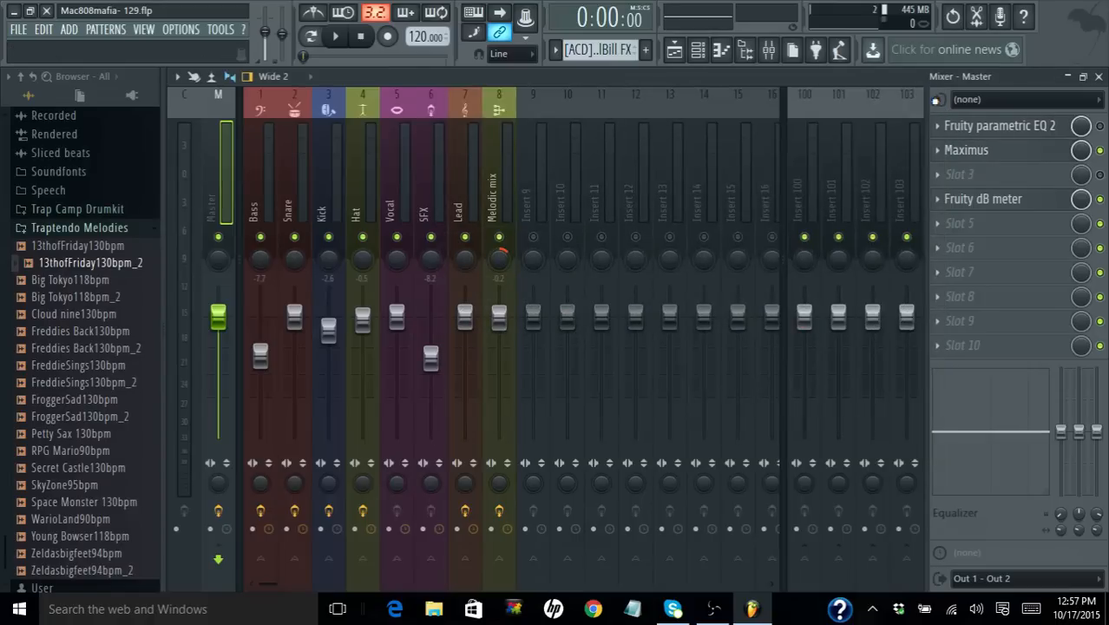